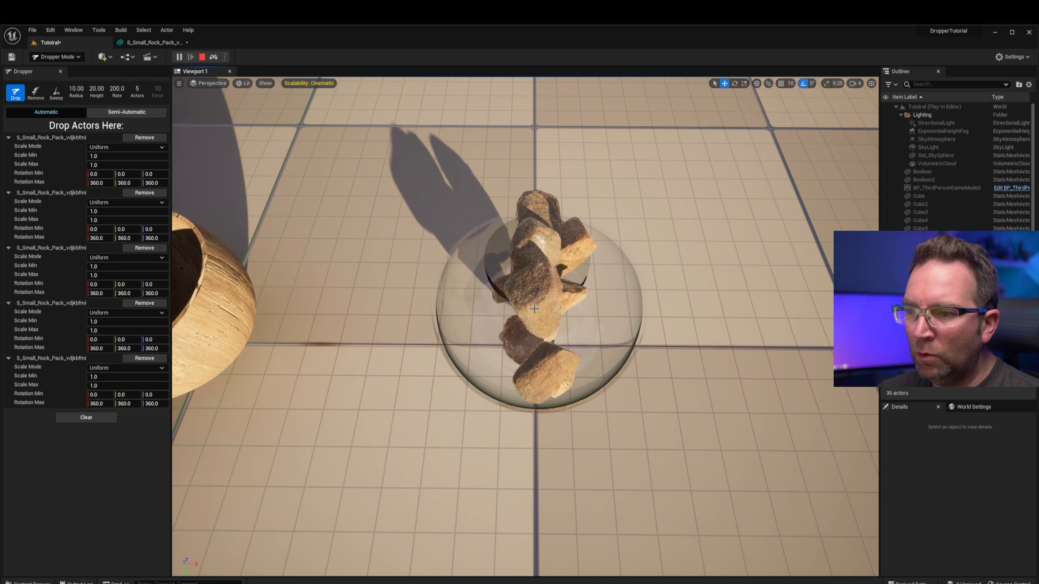
Undo the full-size rock drops in and around the glass bowl.
right_click_drag(695, 276, 619, 237)
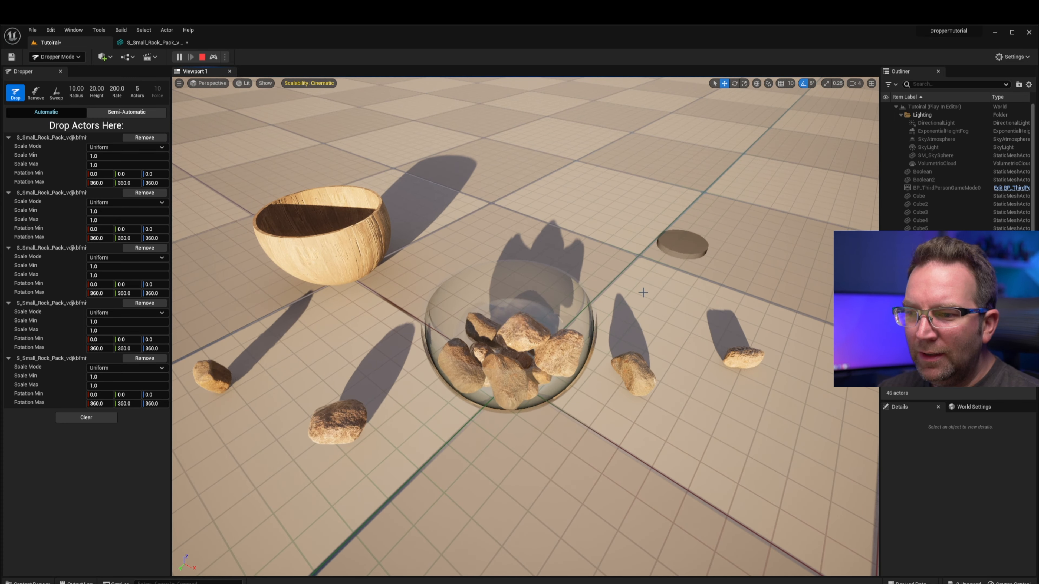
key("a")
mouse_move(614, 301)
right_mouse_down()
mouse_move(626, 323)
mouse_move(638, 320)
right_mouse_up()
key("ctrl+z")
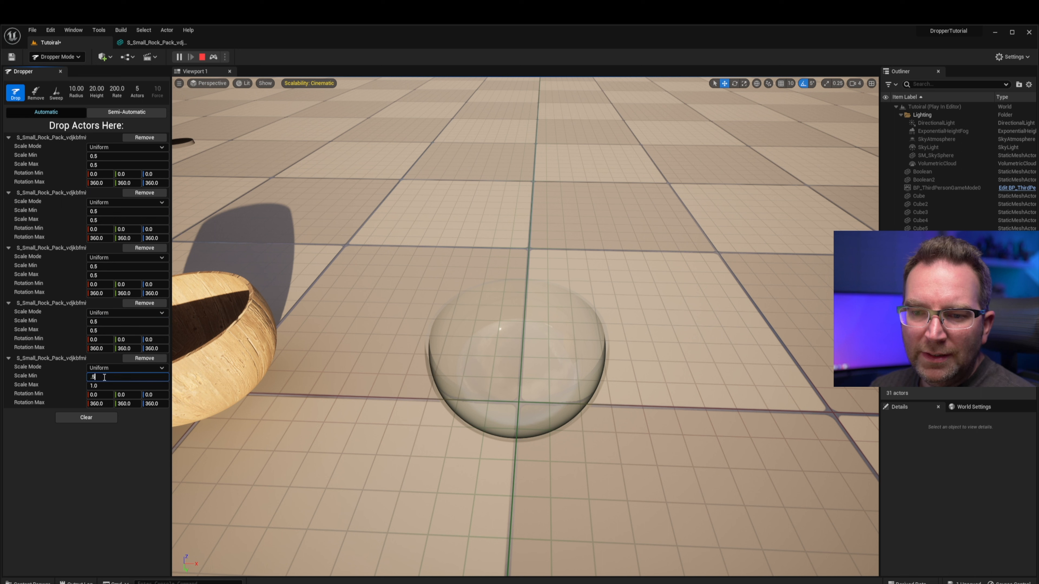
Drop batches of the five rock meshes at 0.5 scale into the glass bowl, and stop the simulation.
left_click(448, 339)
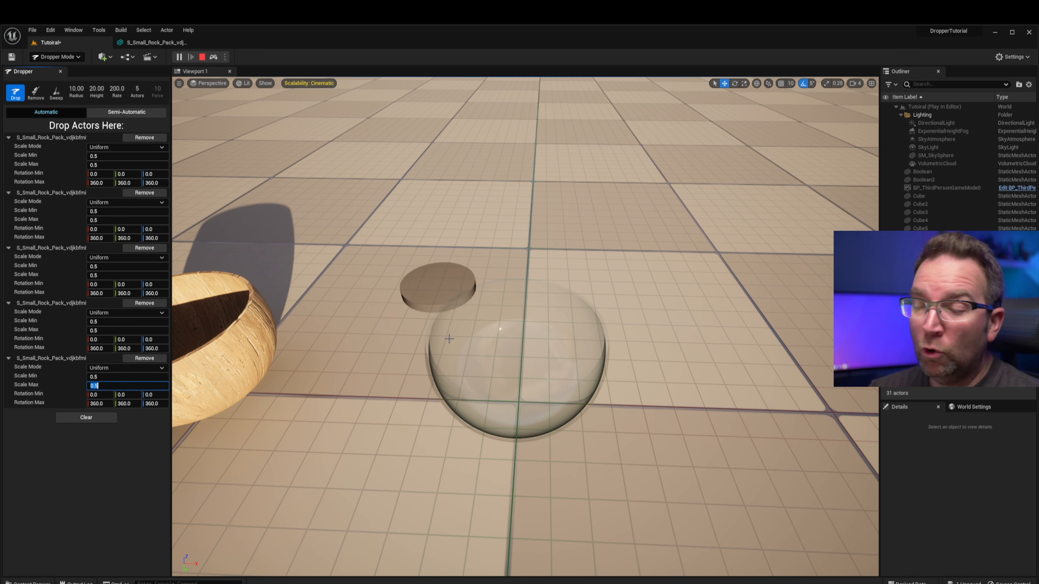
key("w")
right_click_drag(563, 378, 555, 382)
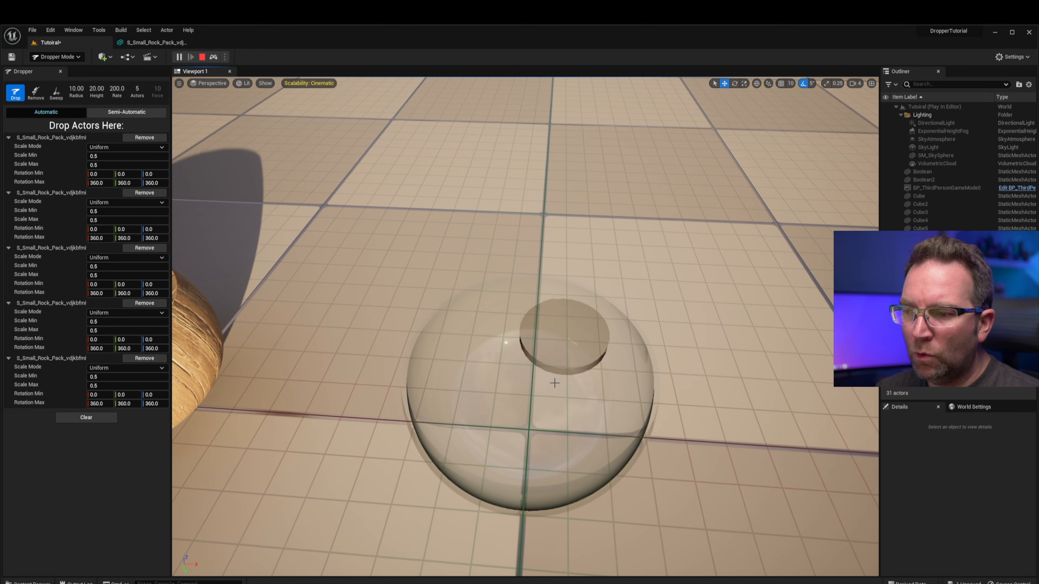
mouse_move(531, 399)
left_mouse_down()
mouse_move(551, 412)
mouse_move(529, 405)
left_mouse_up()
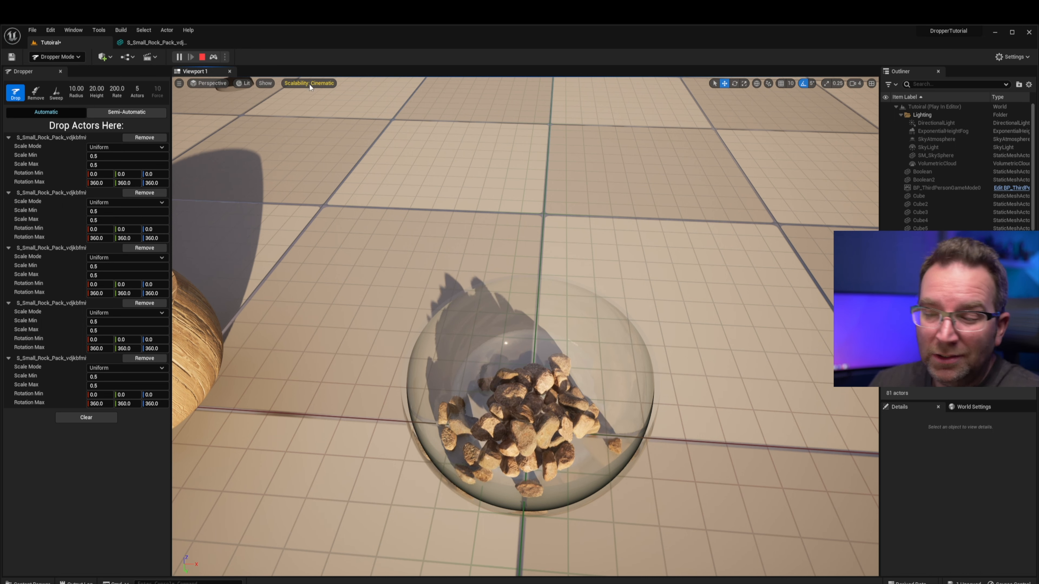
left_click_drag(533, 381, 517, 347)
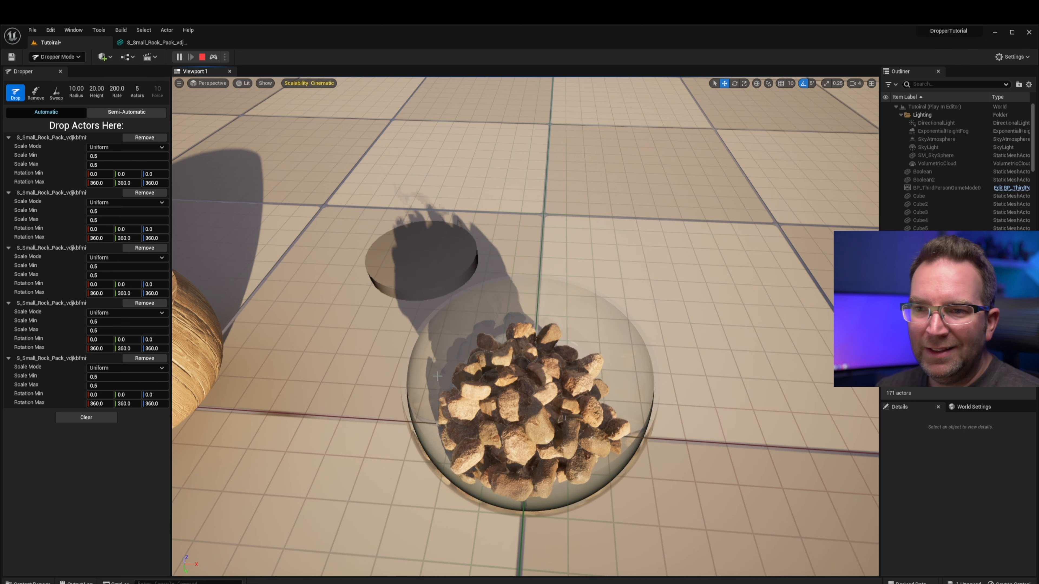
left_click(202, 57)
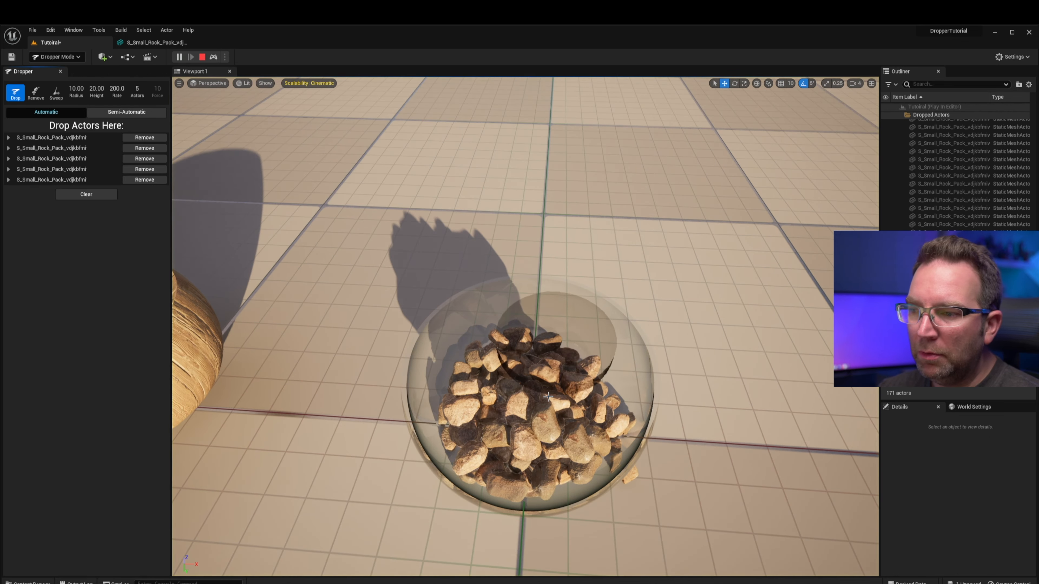
Drop additional rocks from several spots over the glass bowl to heap it up, and end the simulation.
mouse_move(524, 386)
left_mouse_down()
mouse_move(527, 396)
mouse_move(697, 396)
left_mouse_up()
right_click_drag(677, 386, 572, 387)
left_click_drag(552, 387, 568, 378)
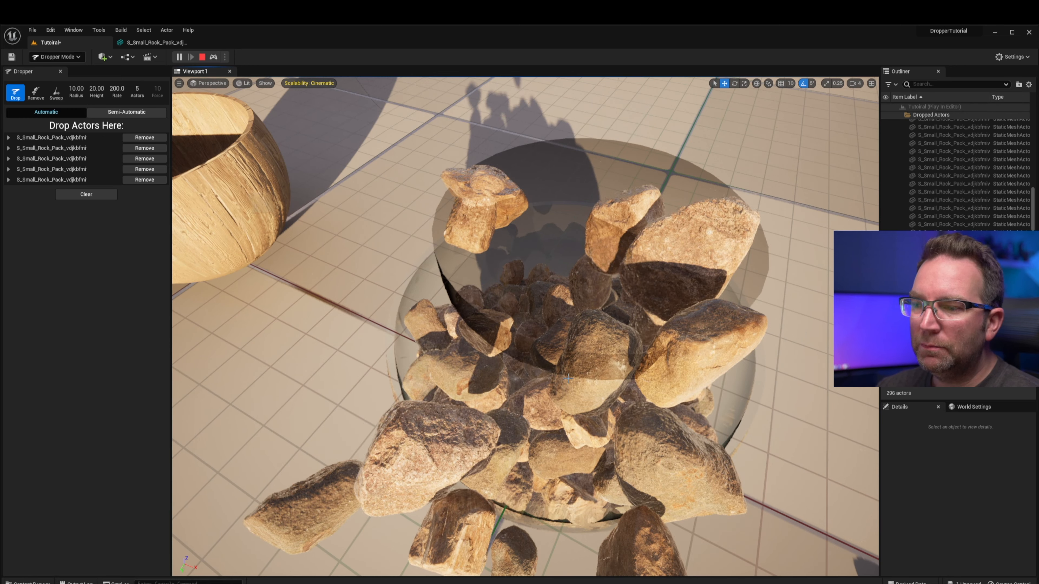
left_click_drag(532, 421, 533, 418)
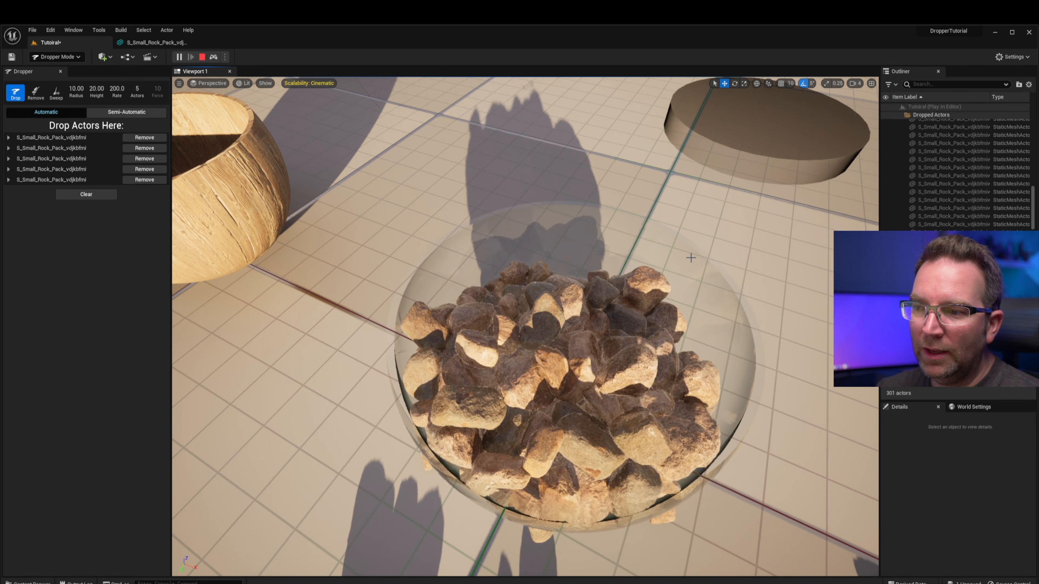
right_click_drag(589, 356, 629, 353)
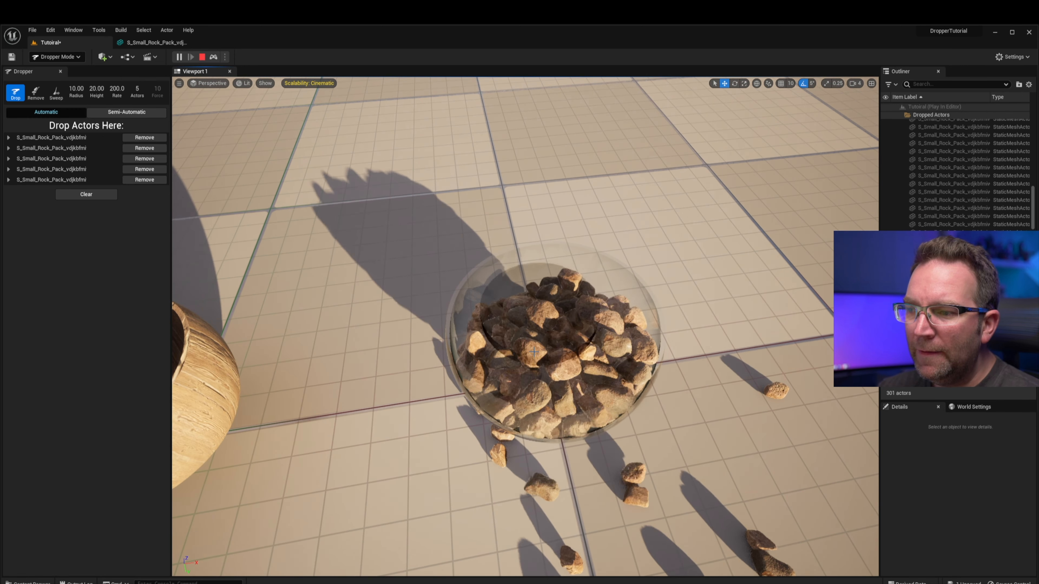
left_click_drag(542, 355, 540, 354)
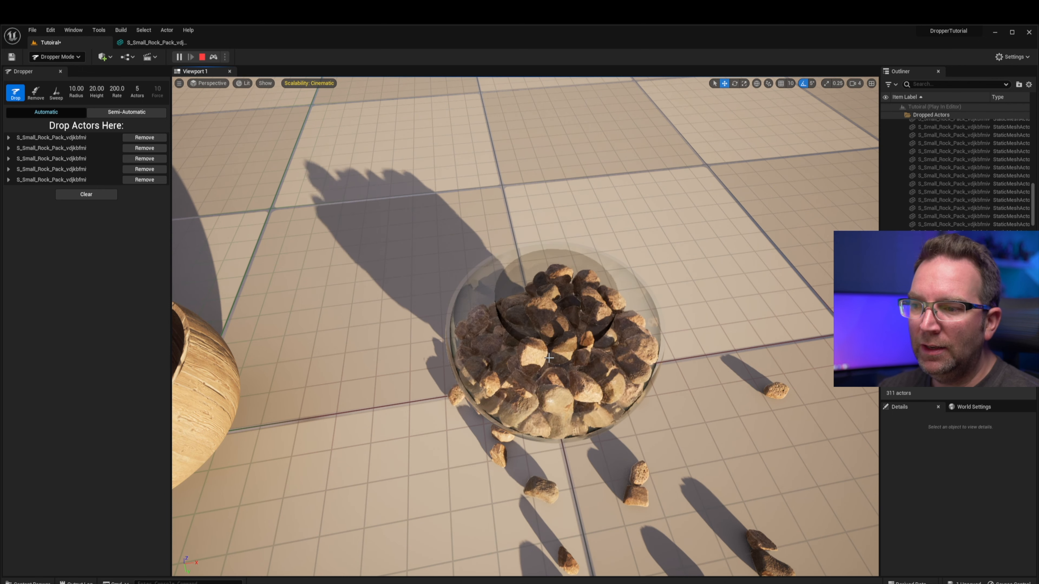
left_click(202, 59)
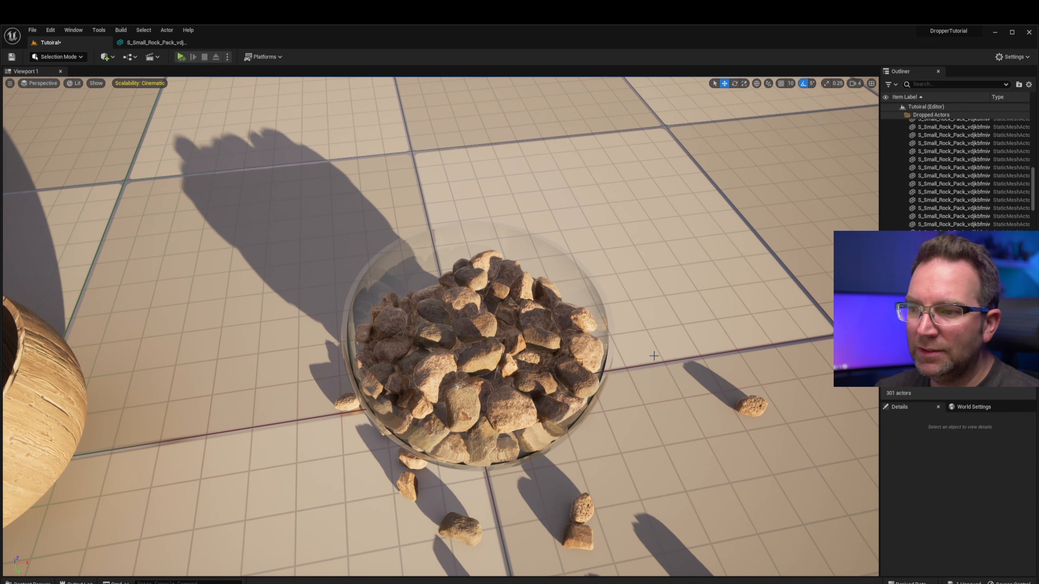
Delete the stray rocks lying on the floor around the front-left base of the glass bowl.
right_click_drag(653, 356, 679, 249)
right_click_drag(383, 336, 462, 411)
left_click(383, 335)
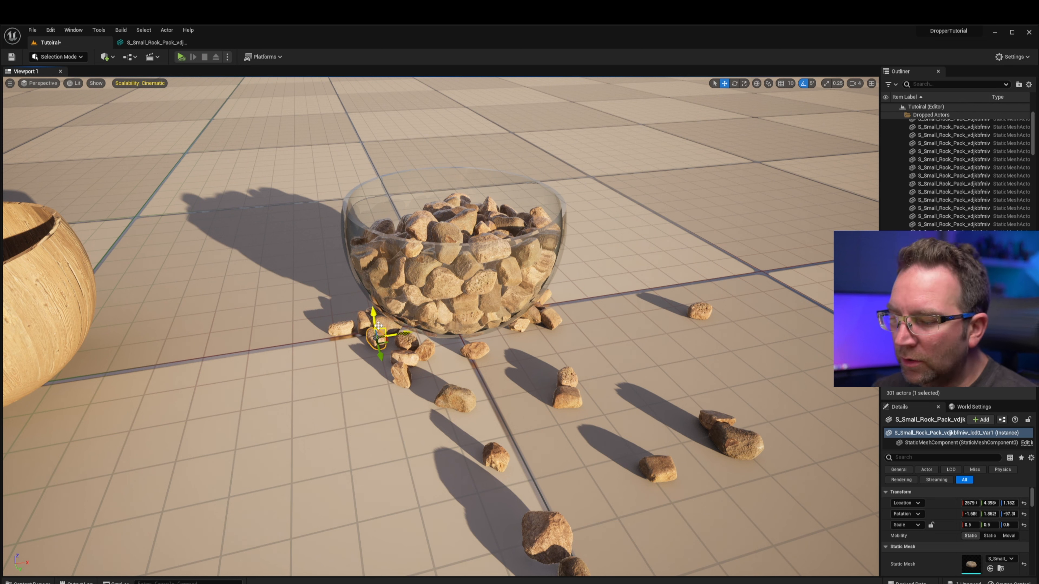
key("Delete")
left_click(388, 329)
key("Delete")
left_click(377, 325)
key("Delete")
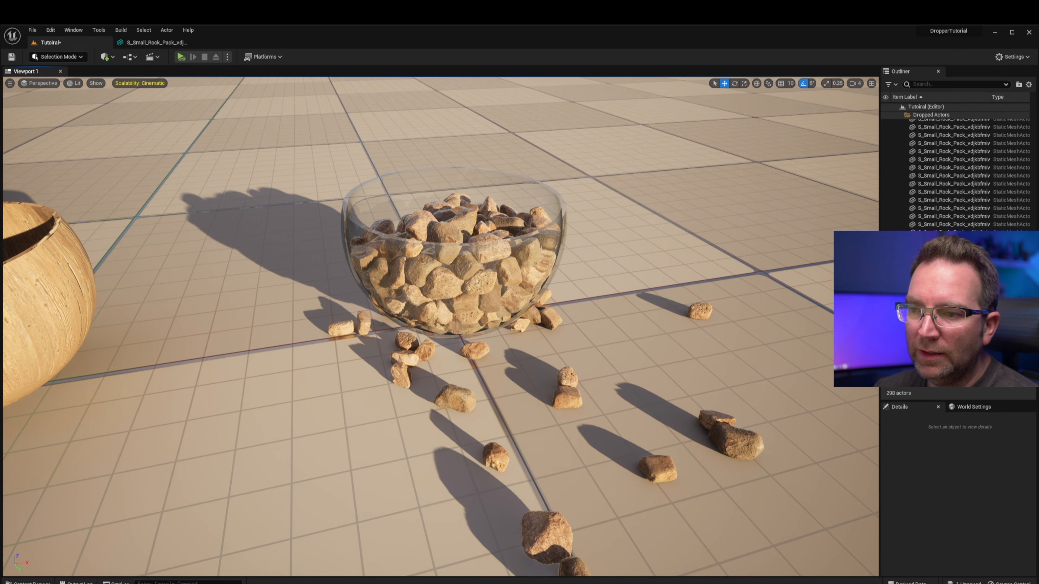
left_click(364, 323)
key("Delete")
left_click(342, 328)
key("Delete")
left_click(406, 341)
key("Delete")
left_click(409, 344)
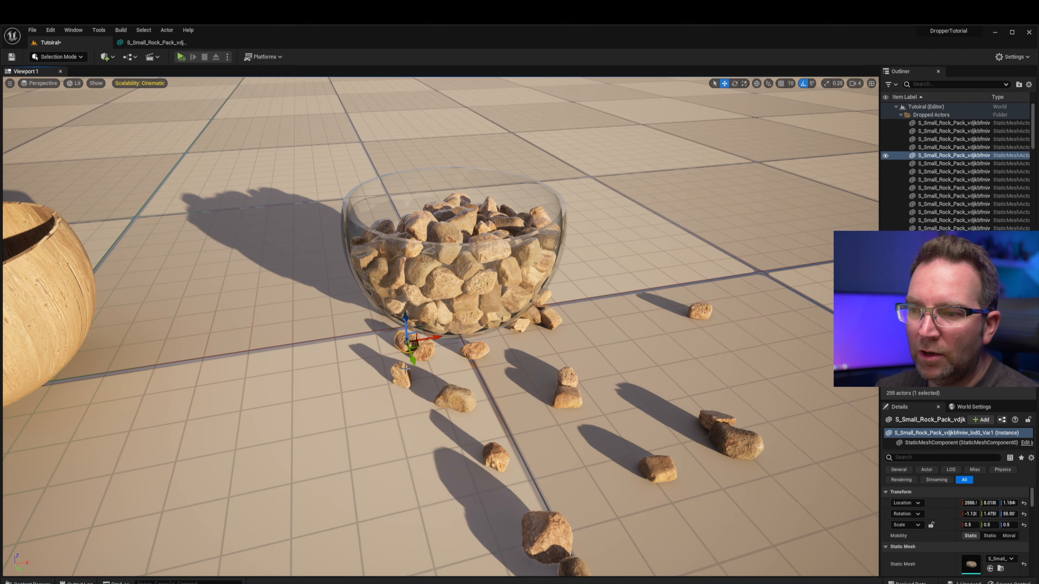
key("Delete")
left_click(402, 374)
key("Delete")
left_click(423, 350)
key("Delete")
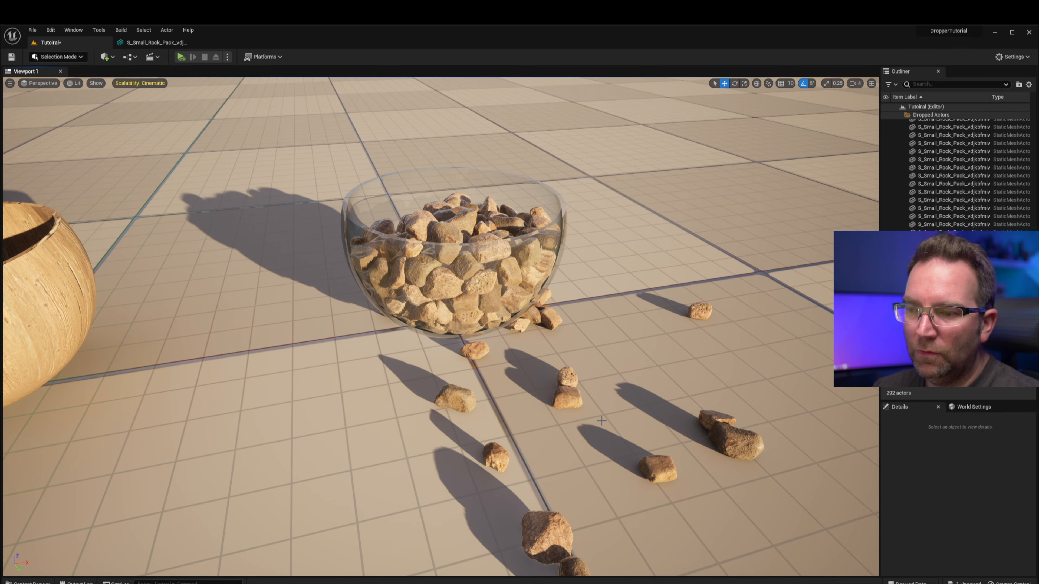
Inspect the piled rocks up close, restart the simulation at the wooden bowl, and clear all rock meshes from the Dropper list.
right_click_drag(601, 421, 471, 432)
left_click(420, 297)
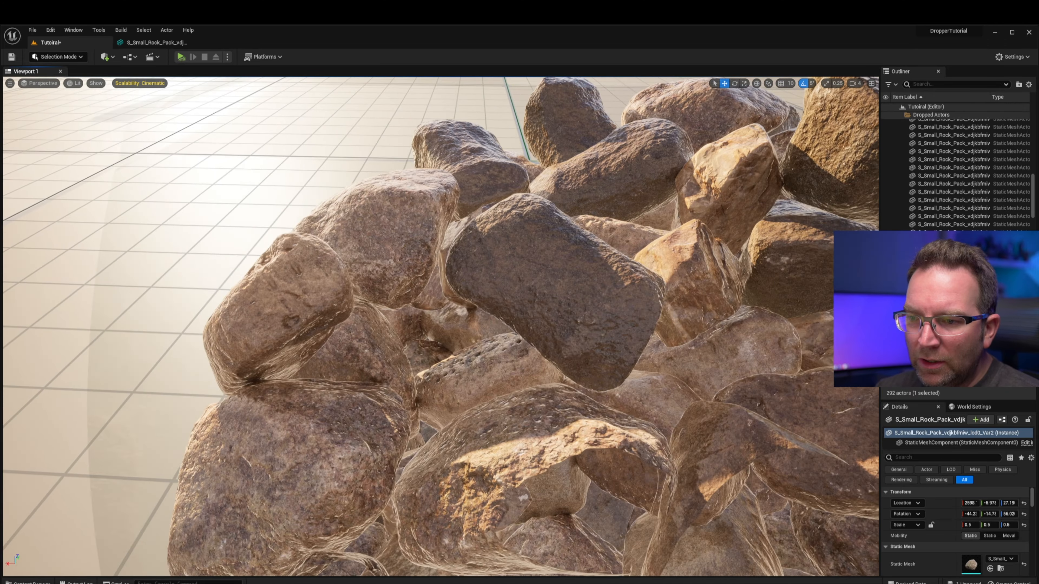
right_click_drag(441, 327, 773, 394)
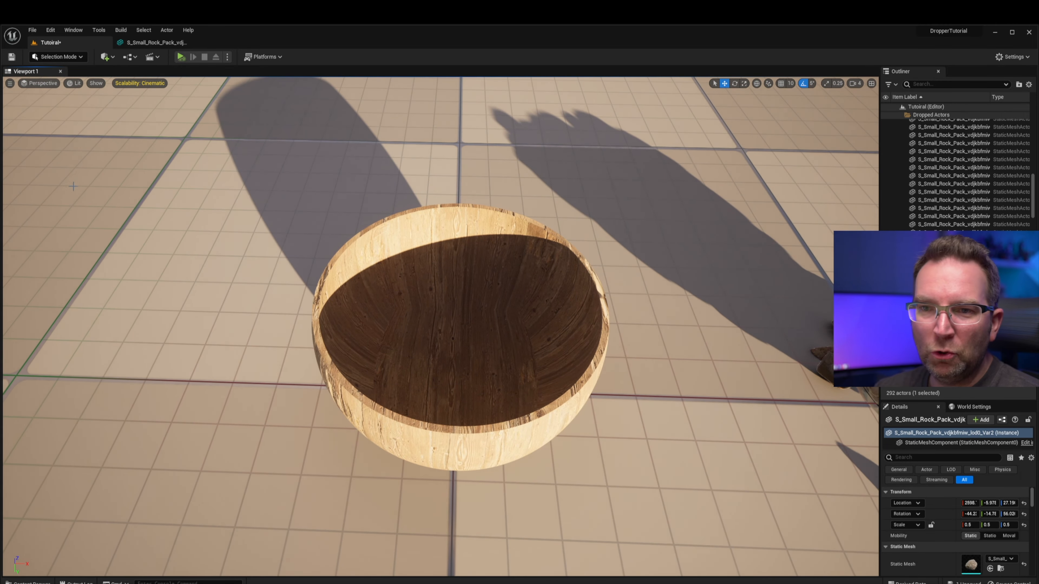
key("alt+p")
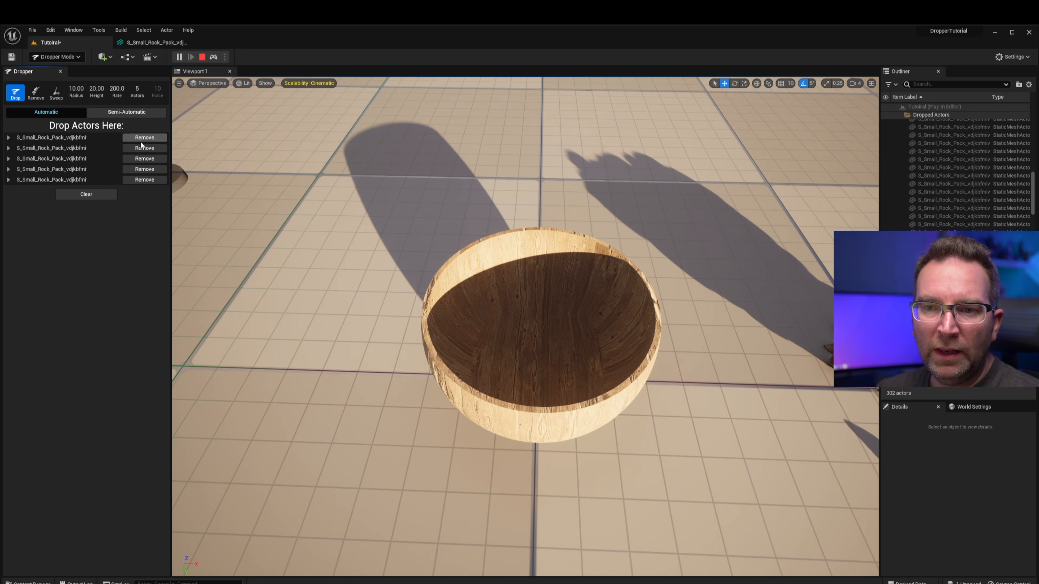
left_click(85, 197)
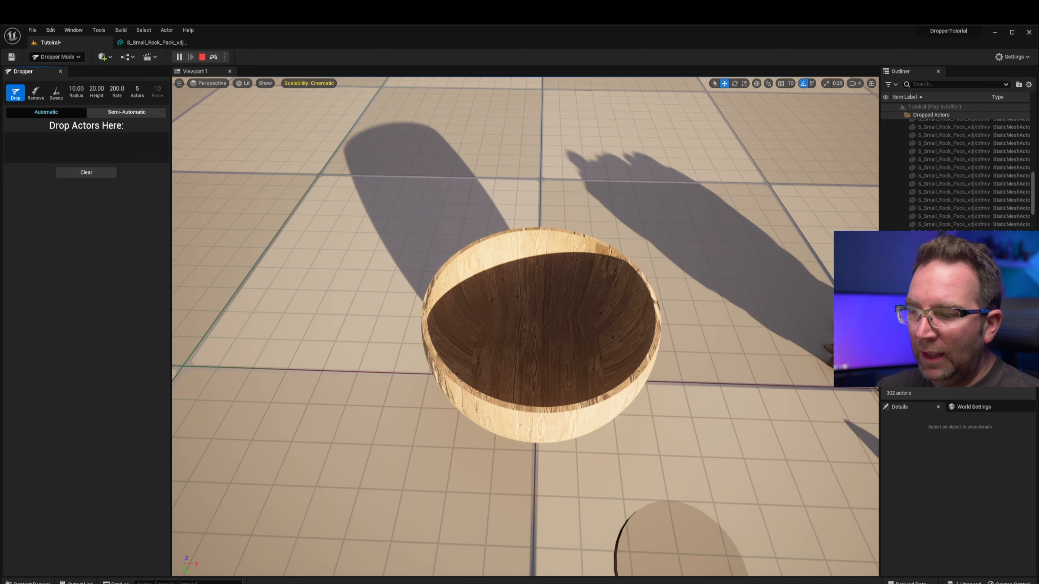
Add the two mango meshes, the pear, the quince and the red cabbage to the Dropper's actor list.
key("ctrl+space")
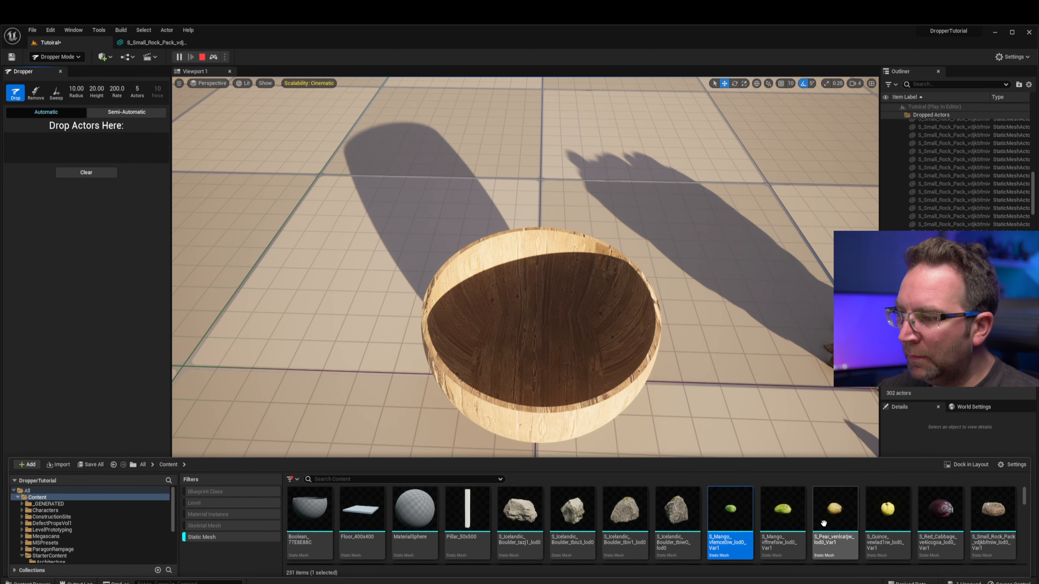
left_click(962, 515, "shift")
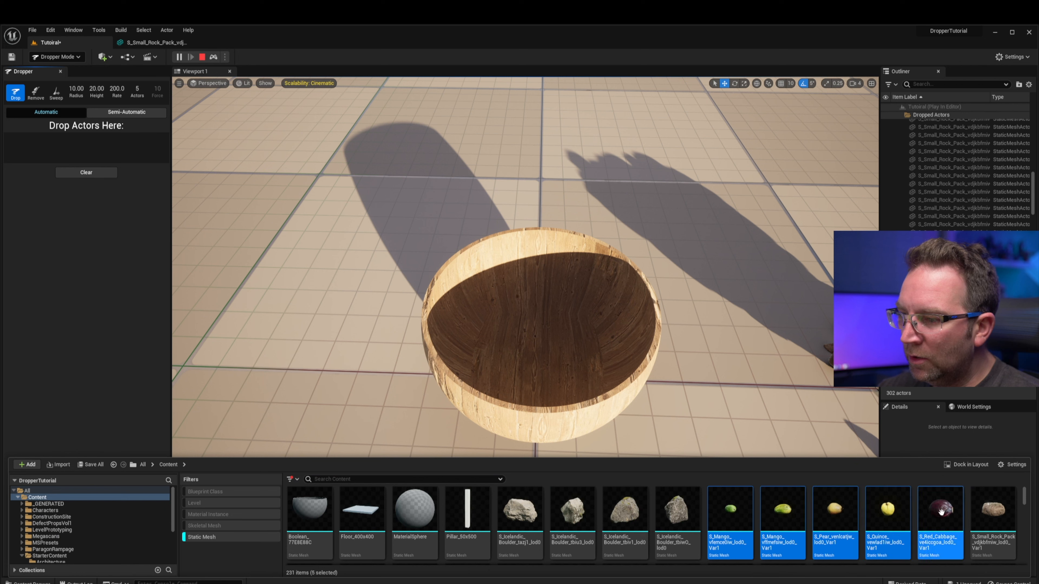
left_click_drag(390, 357, 87, 146)
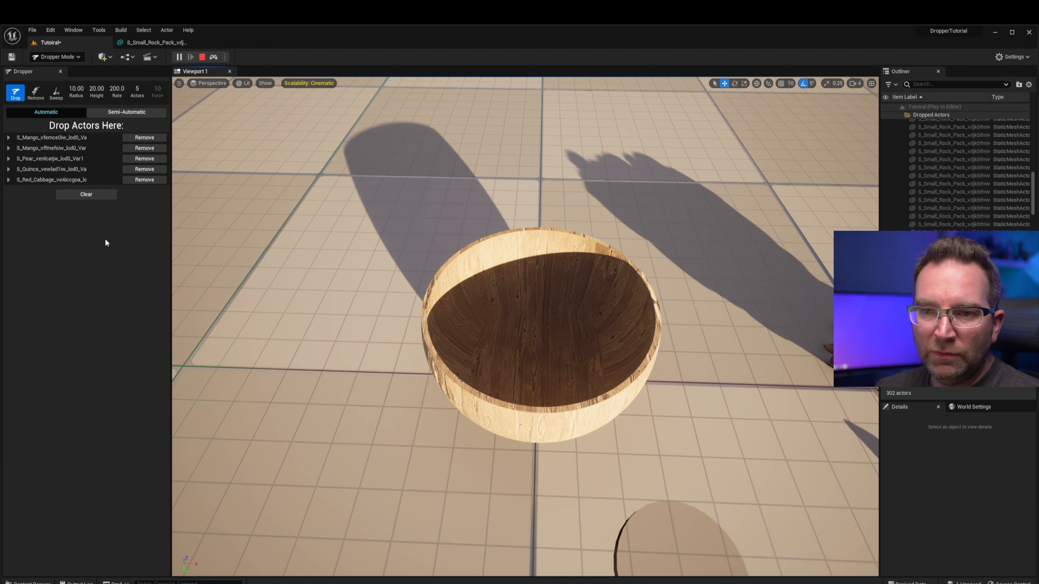
Expand the scale and rotation settings of all five produce meshes, and undo a test drop into the wooden bowl.
left_click(8, 138)
left_click(9, 203)
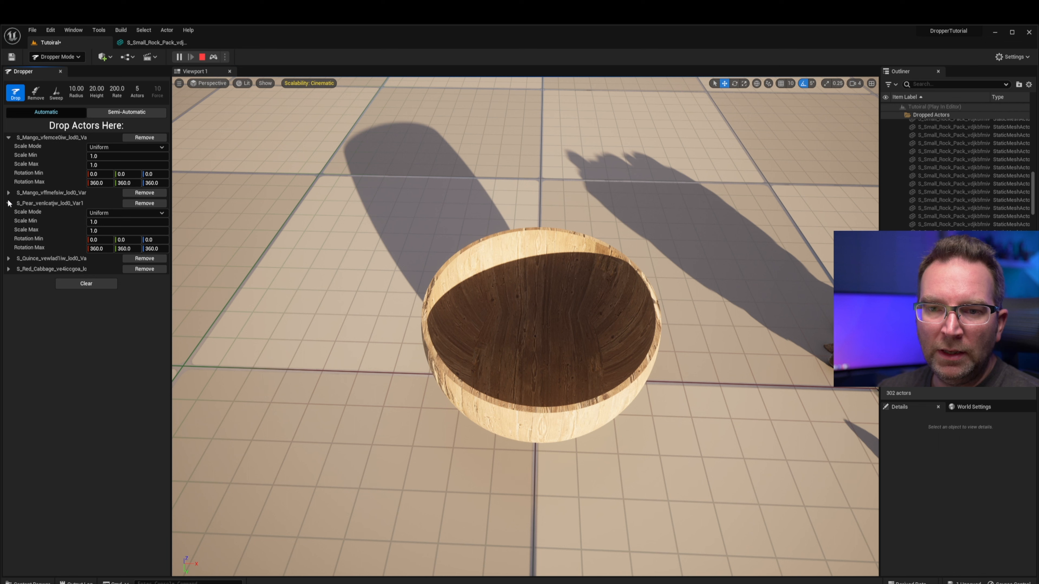
left_click(8, 192)
left_click(540, 330)
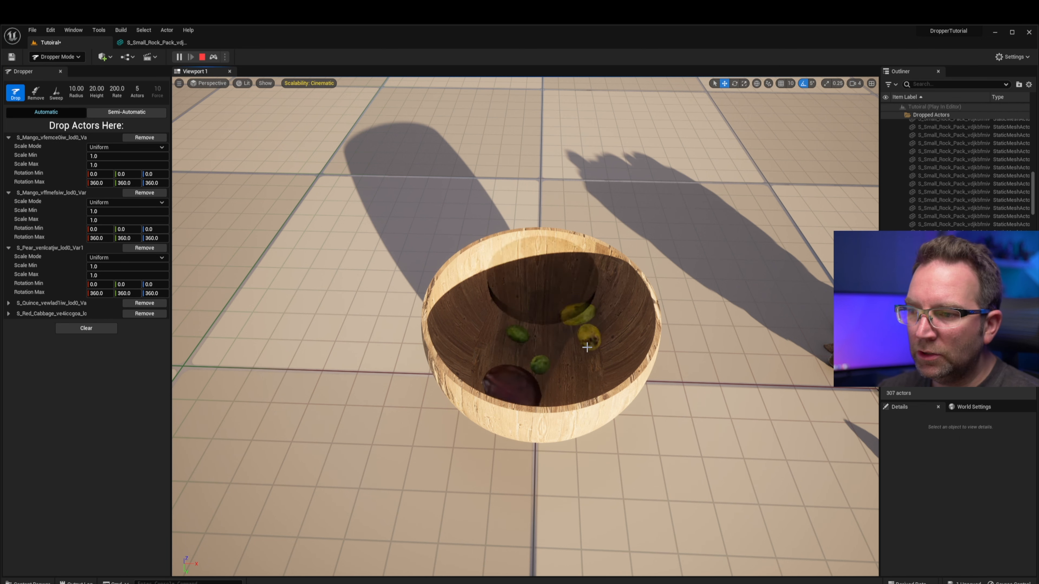
key("ctrl+z")
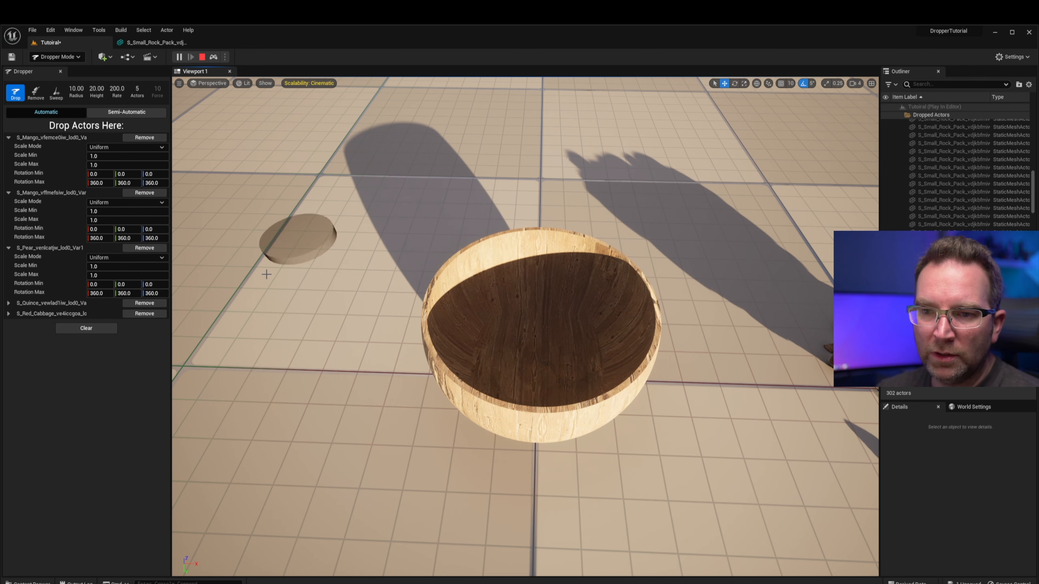
left_click(8, 304)
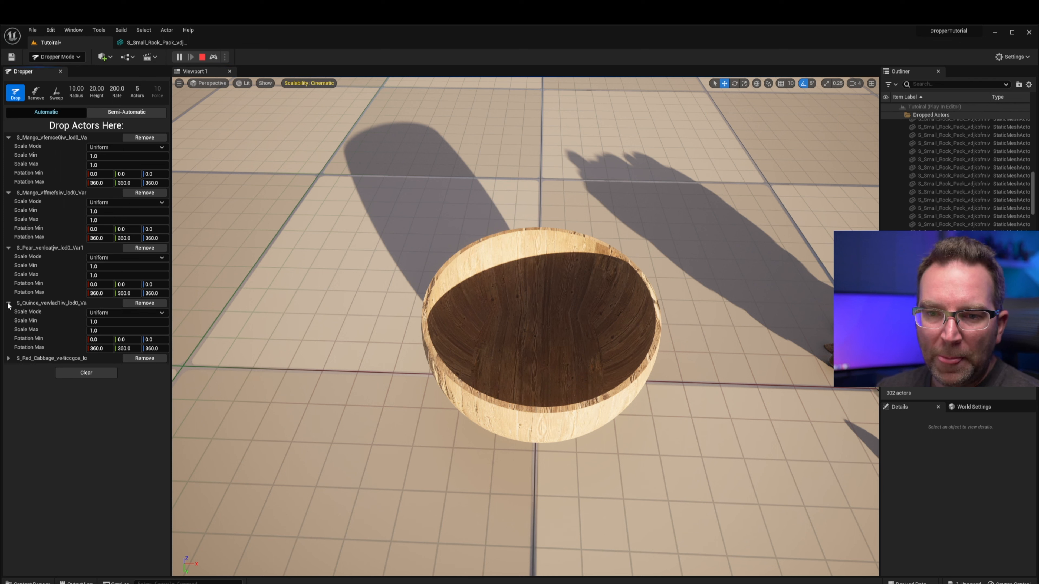
left_click(8, 358)
Drop batches of mangoes, pears, quinces and red cabbages into the wooden bowl using automatic dropping.
left_click(545, 352)
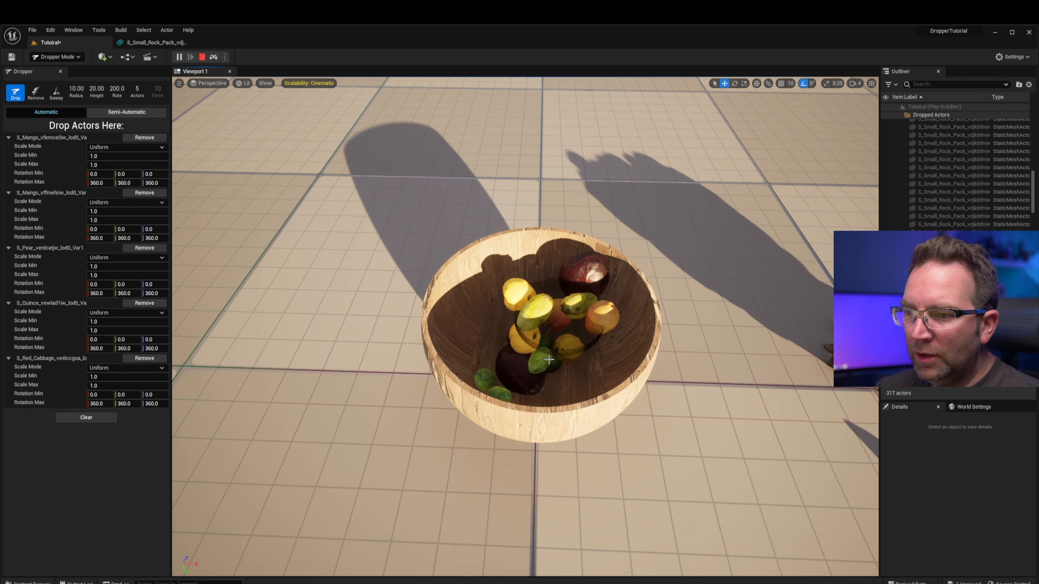
left_click_drag(549, 359, 538, 347)
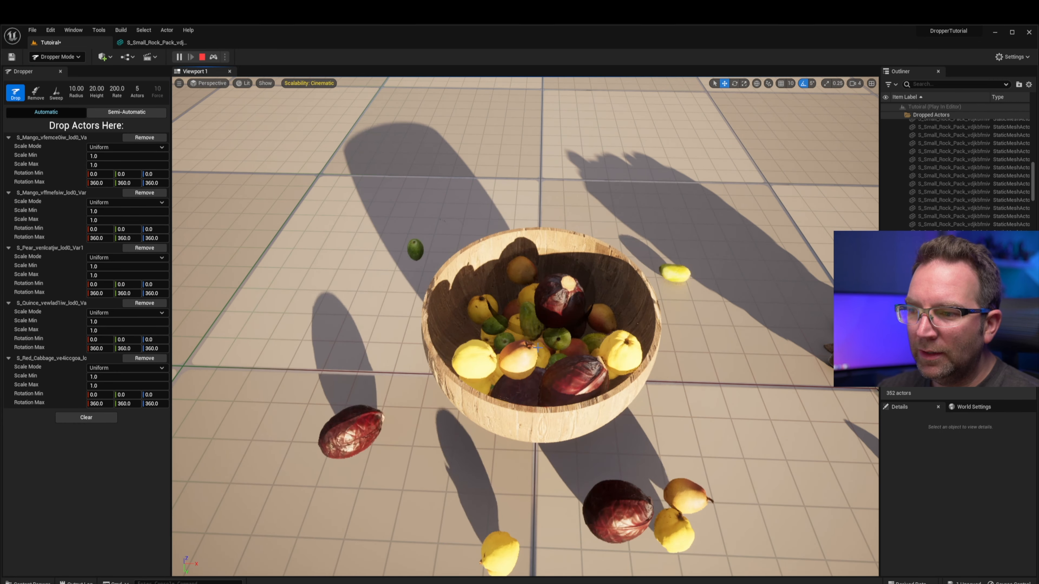
right_click_drag(538, 348, 505, 364)
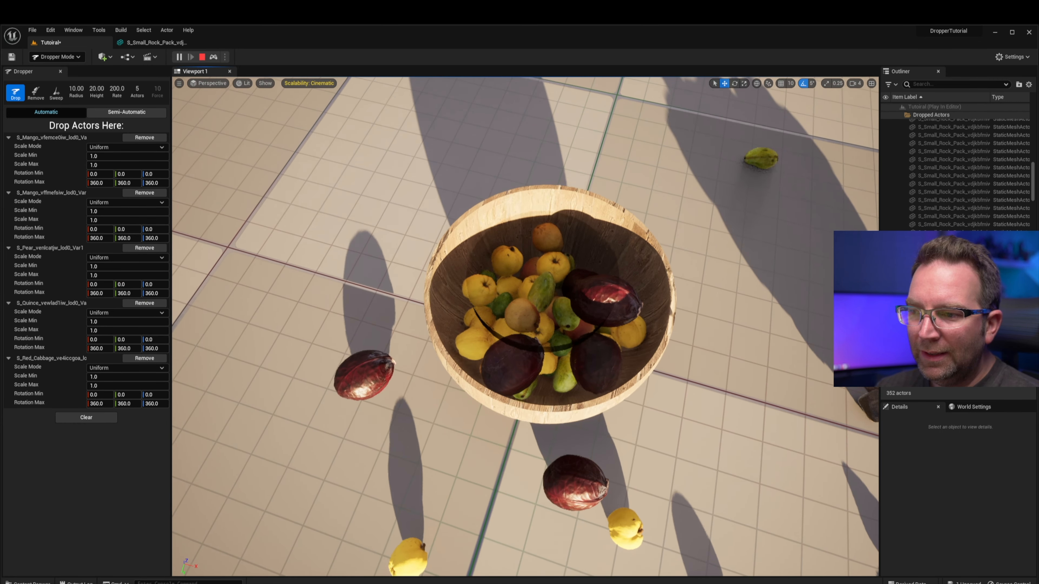
left_click(547, 327)
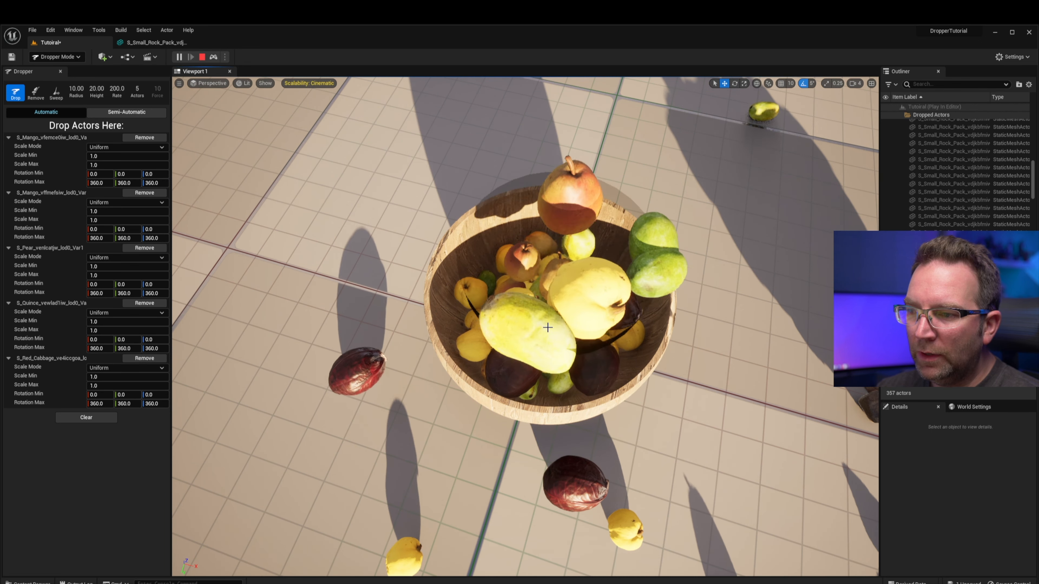
left_click_drag(548, 328, 544, 323)
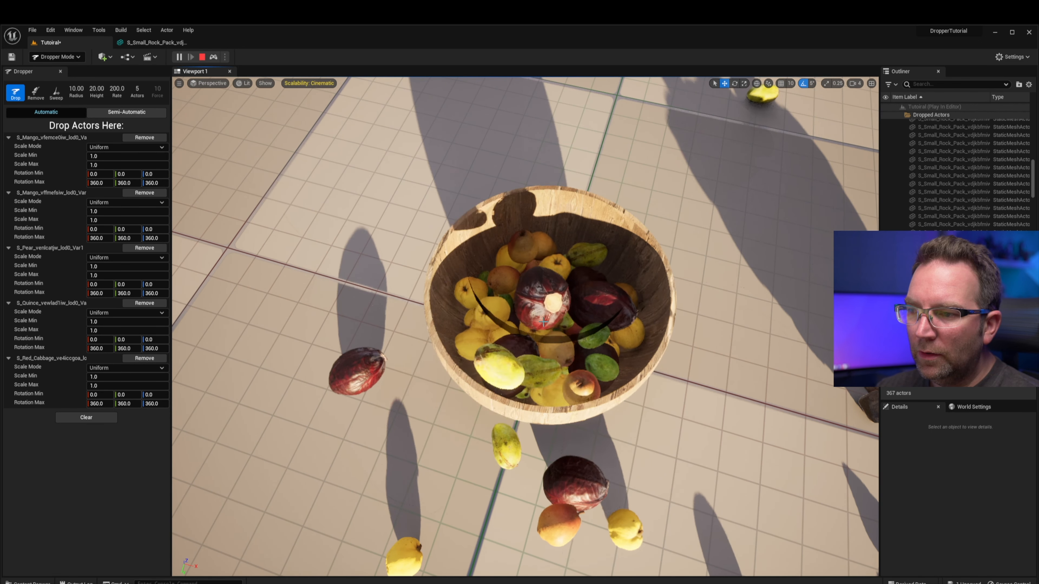
Switch the Dropper to Semi-Automatic and release two single batches of produce into the wooden bowl.
left_click(127, 112)
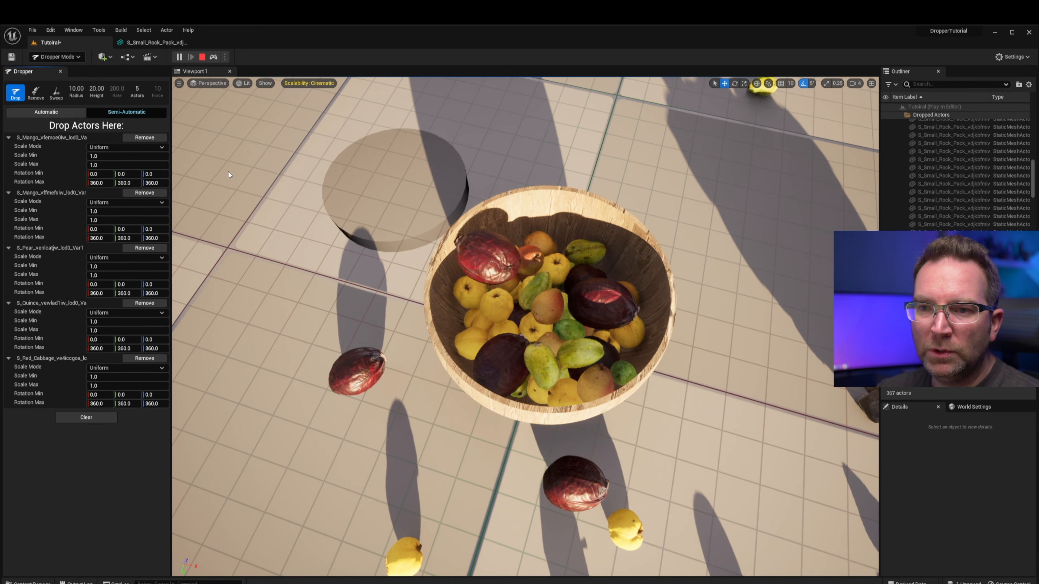
left_click(551, 311)
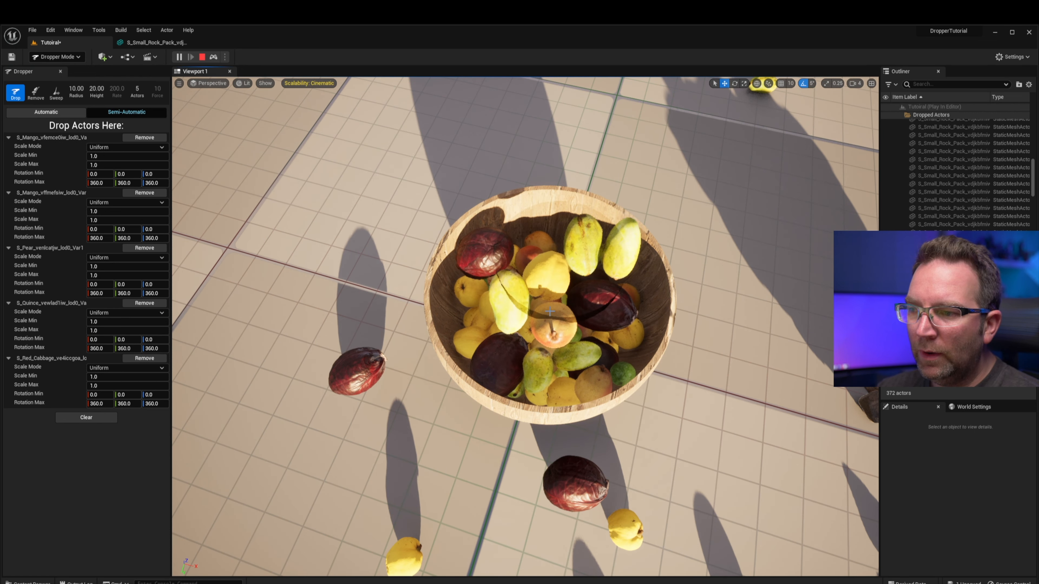
left_click(550, 311)
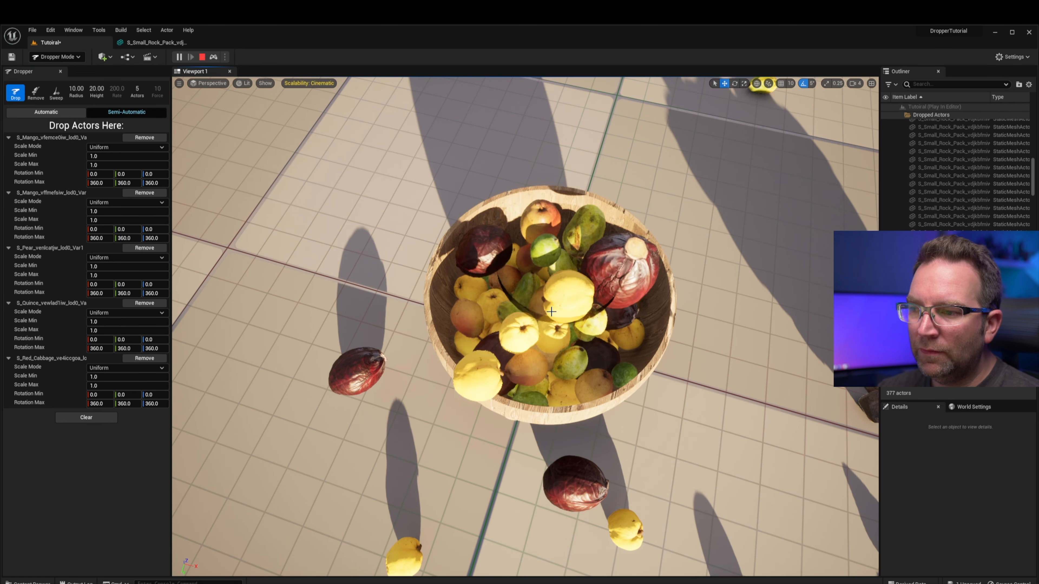
Release another batch of produce into the wooden bowl and stop the simulation.
left_click(550, 312)
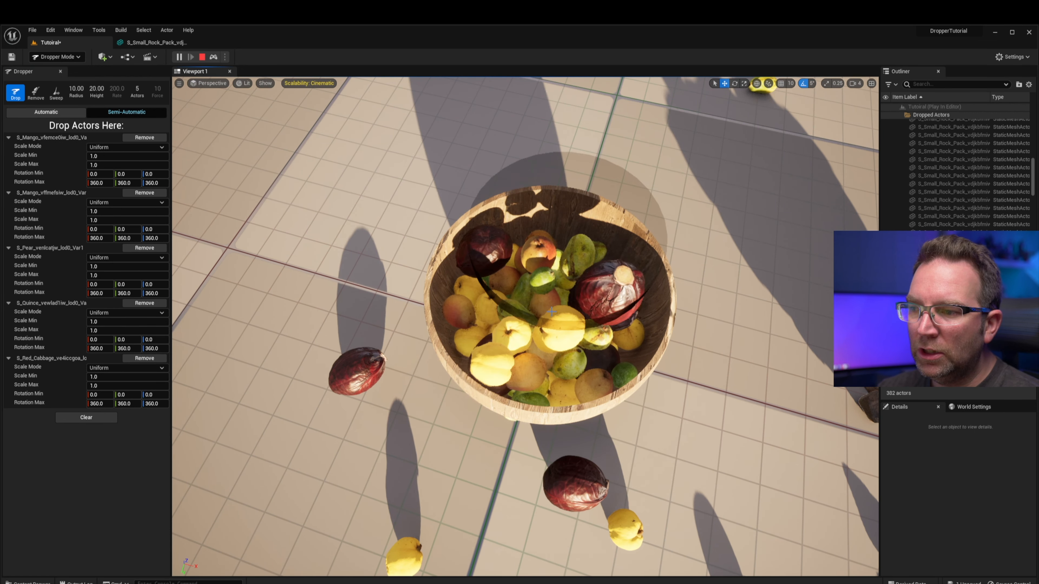
left_click(204, 58)
key("w")
right_click_drag(576, 305, 529, 311)
key("s")
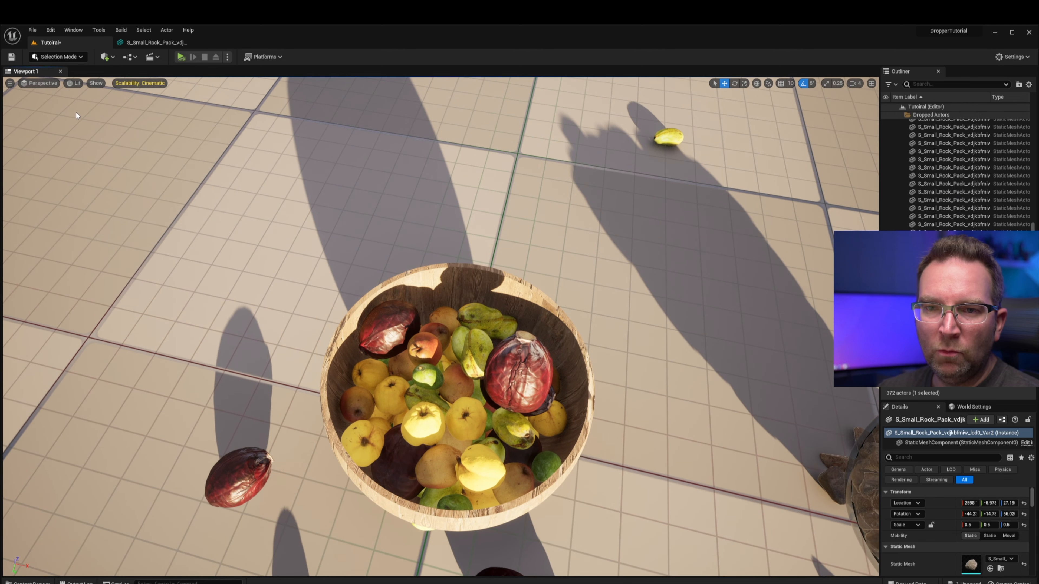
Restart Dropper mode and release repeated semi-automatic batches of mangoes, pears, quinces and red cabbages onto the pile in the wooden bowl.
left_click(70, 139)
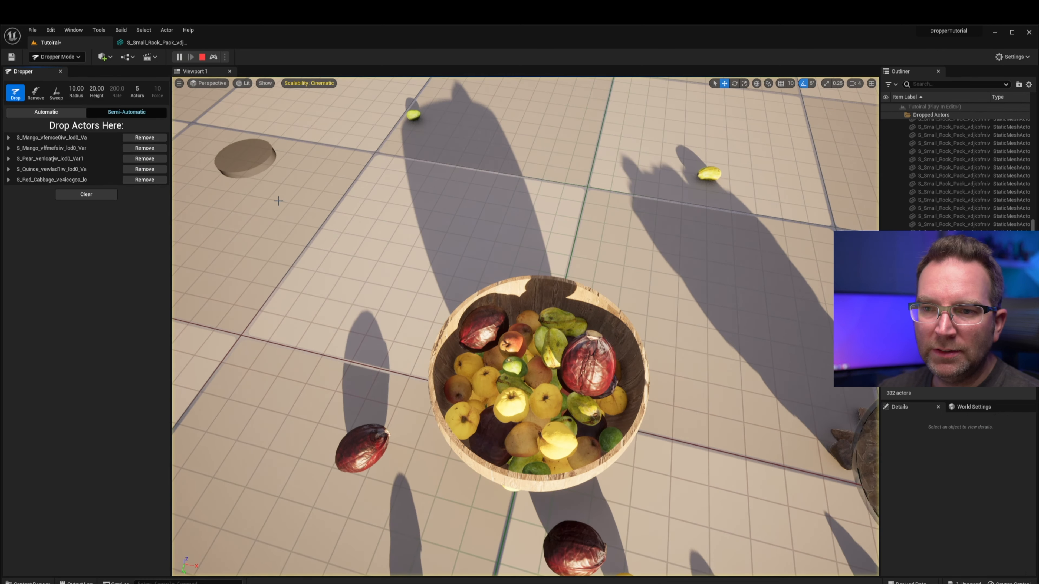
left_click(538, 393)
left_click(537, 397)
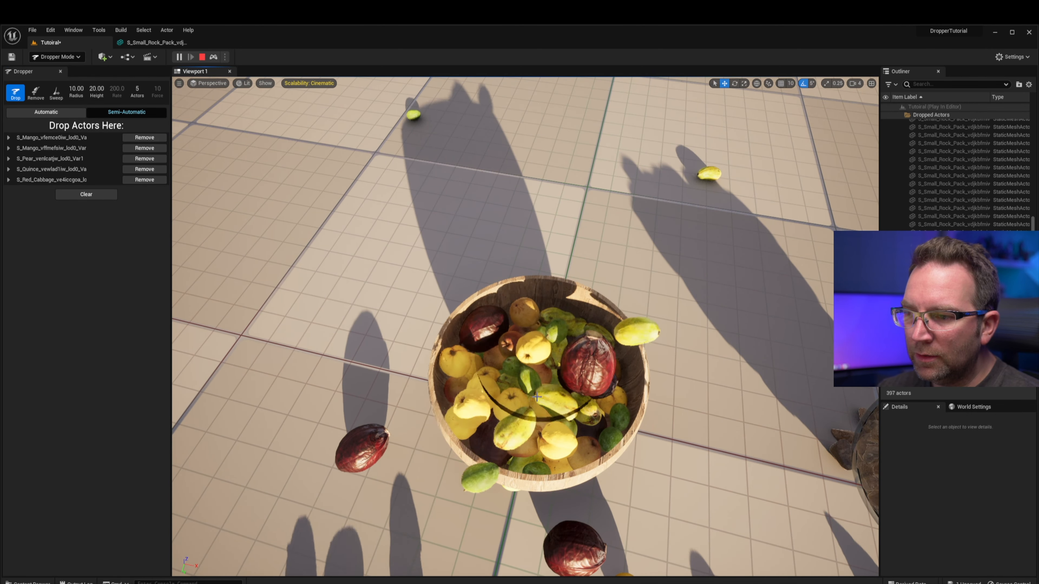
left_click(530, 405)
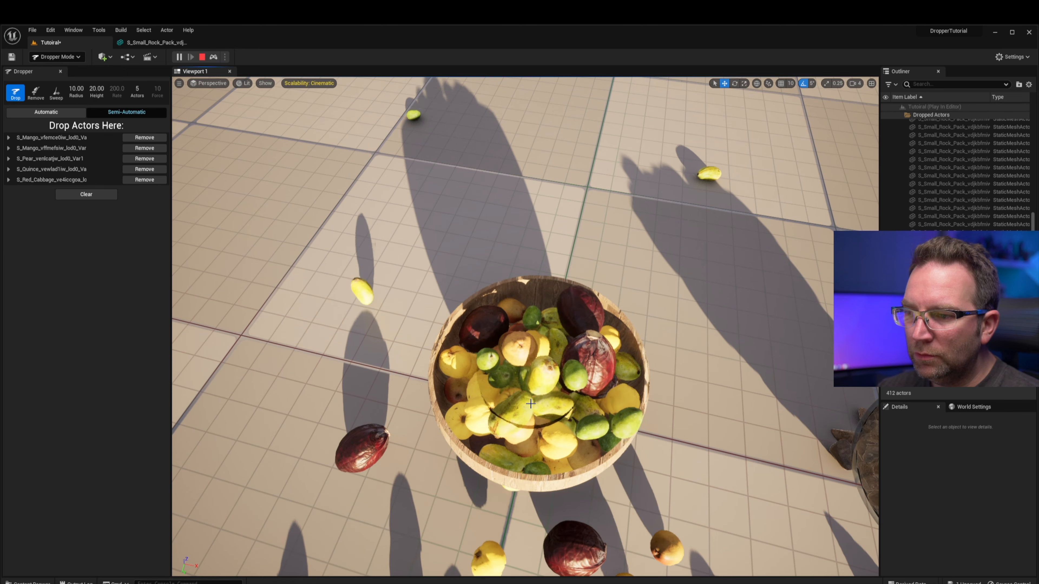
left_click(530, 397)
left_click(531, 396)
left_click(534, 393)
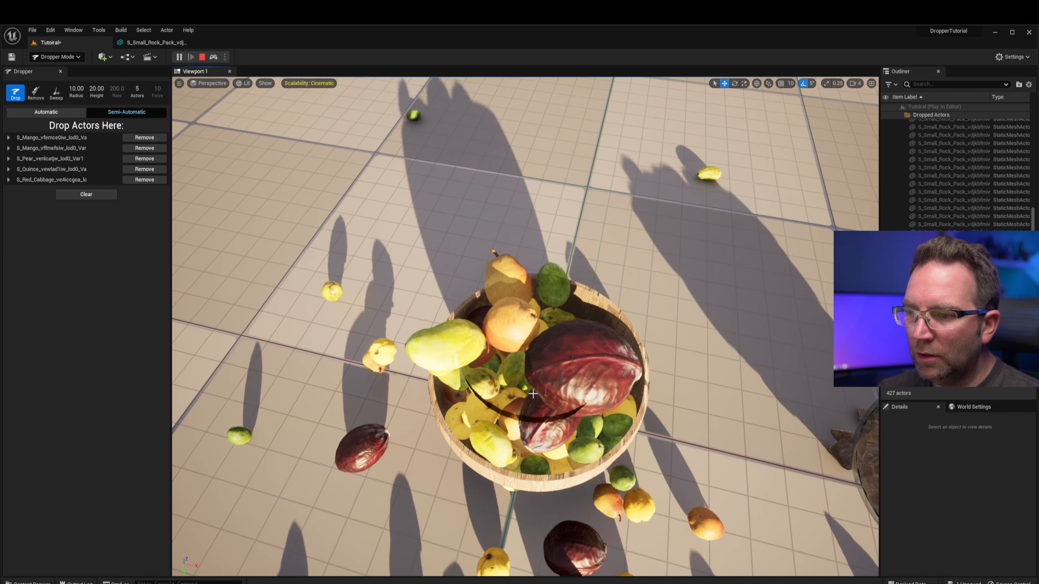
left_click(536, 390)
left_click(538, 390)
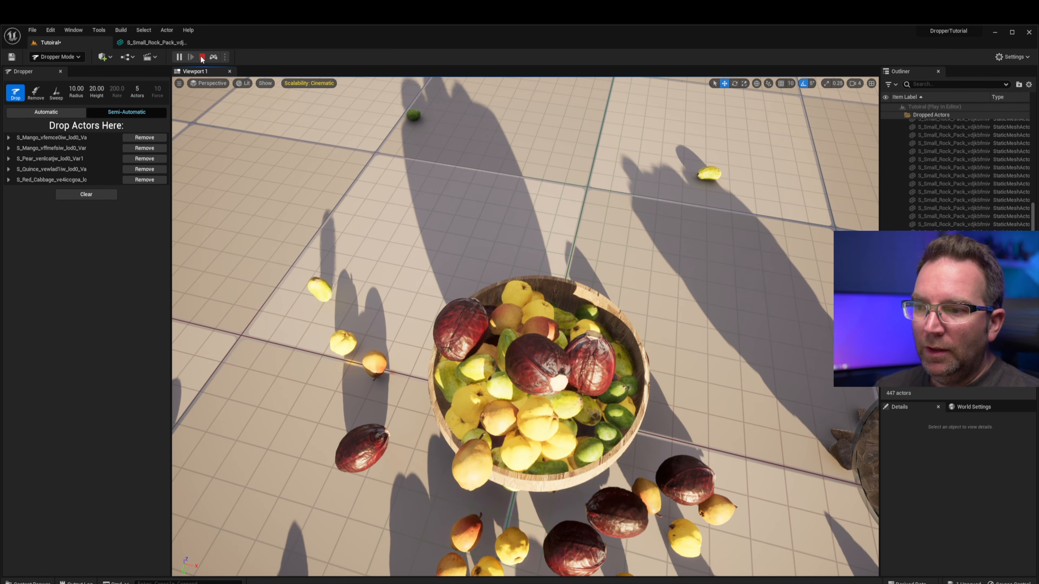
Stop the simulation and delete one stray piece of the dropped produce.
key("Escape")
right_click_drag(587, 366, 653, 297)
key("Delete")
Examine the filled wooden bowl and glass bowl and the items scattered around them.
key("s")
key("a")
key("w")
key("d")
key("a")
key("a")
key("d")
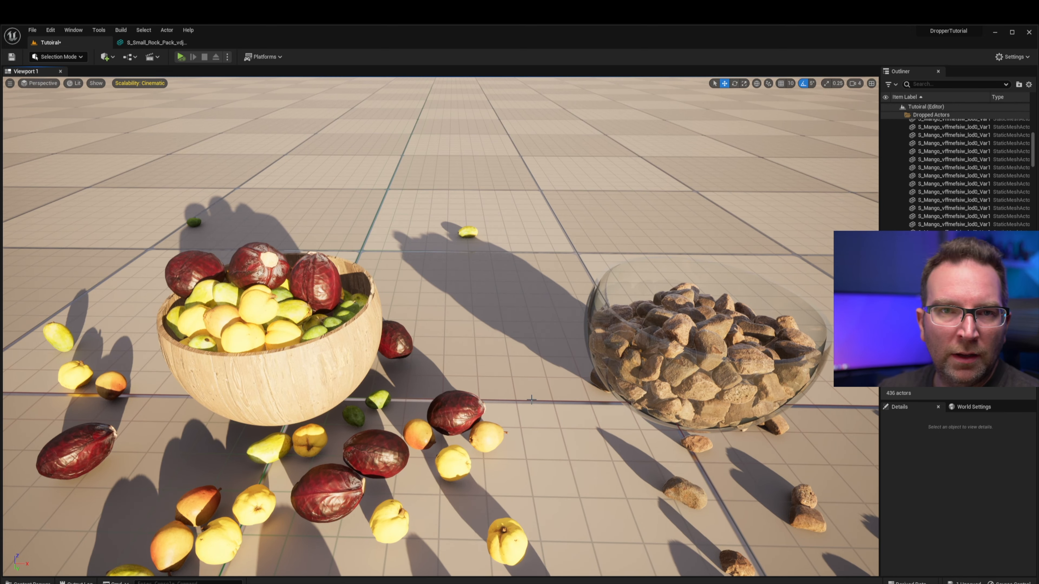
mouse_move(666, 345)
right_mouse_down()
mouse_move(657, 325)
mouse_move(666, 344)
right_mouse_up()
key("s")
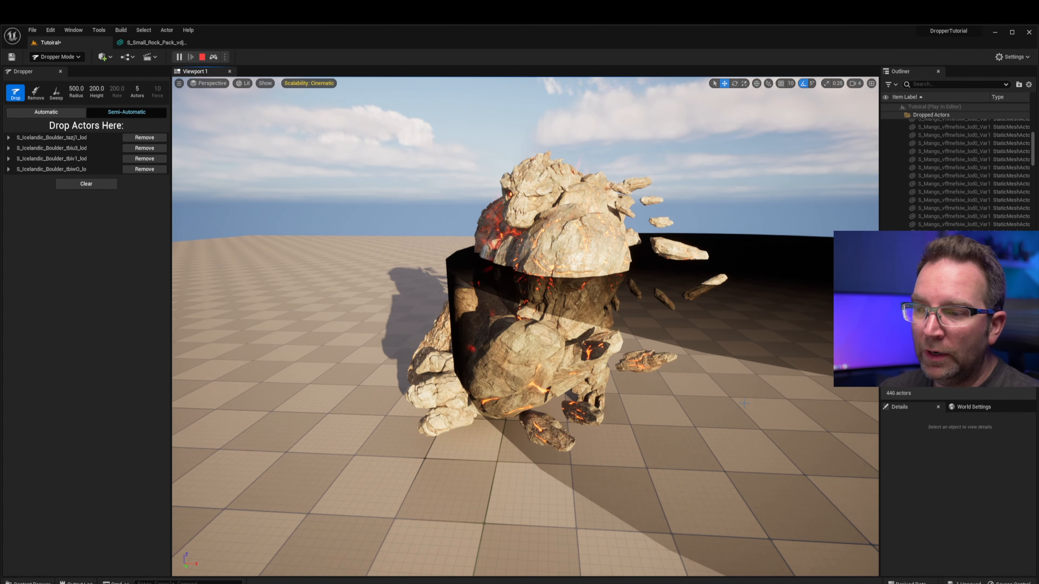
Expand the scale and rotation settings of all four Icelandic boulder meshes in the Dropper's actor list.
right_click_drag(712, 422, 708, 454)
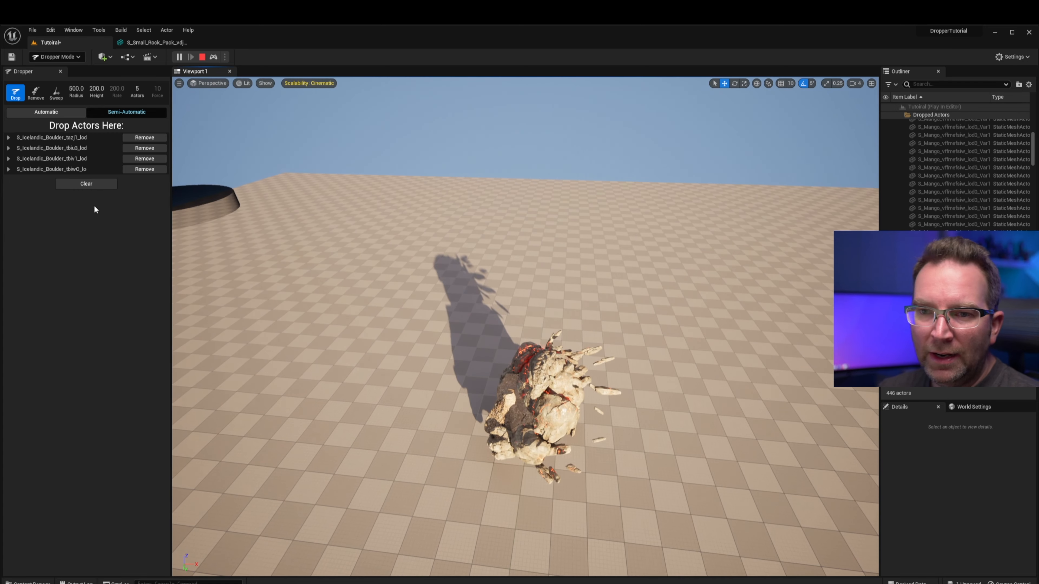
left_click(8, 138)
left_click(8, 193)
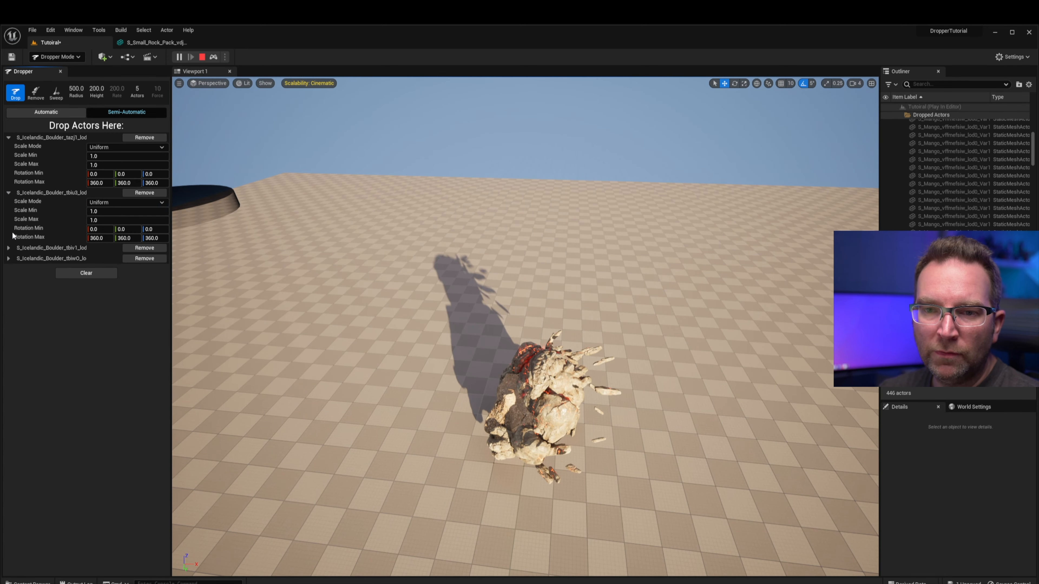
left_click(9, 248)
left_click(8, 304)
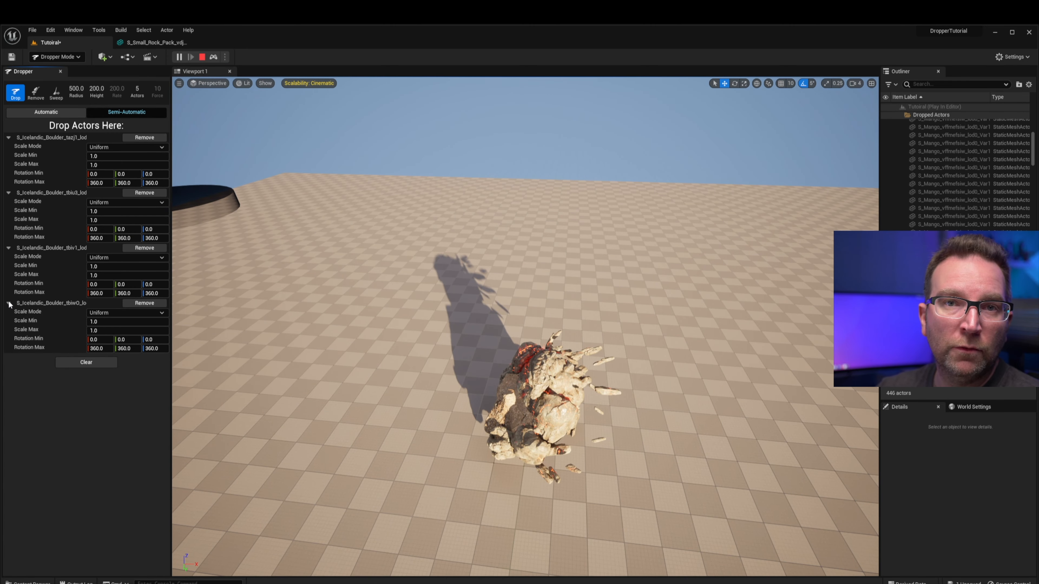
mouse_move(515, 454)
right_mouse_down()
mouse_move(536, 413)
mouse_move(527, 468)
mouse_move(526, 458)
right_mouse_up()
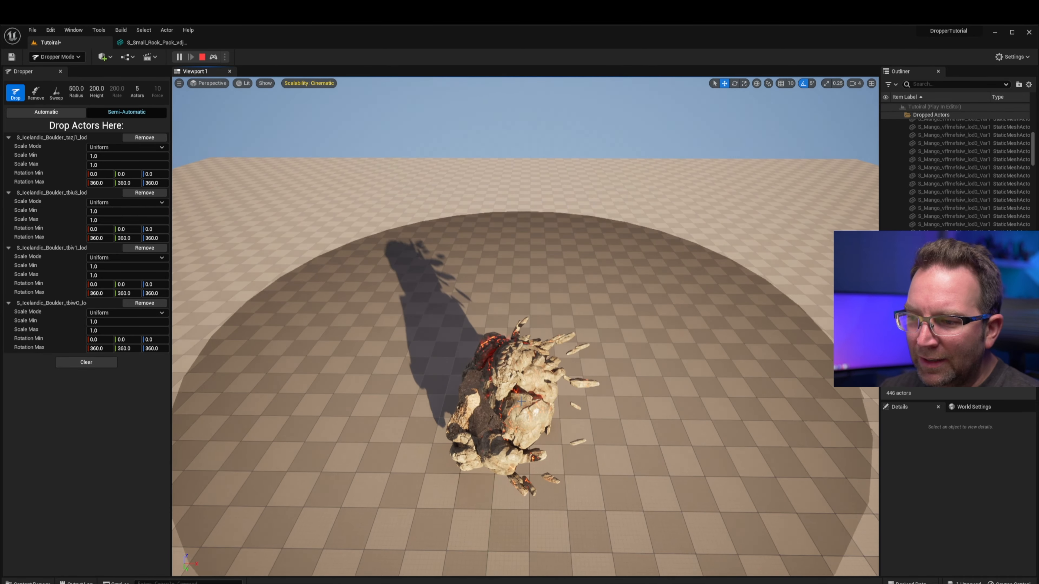
Release repeated semi-automatic batches of five Icelandic boulders around the rock creature until it is surrounded, and end the simulation.
left_click(513, 361)
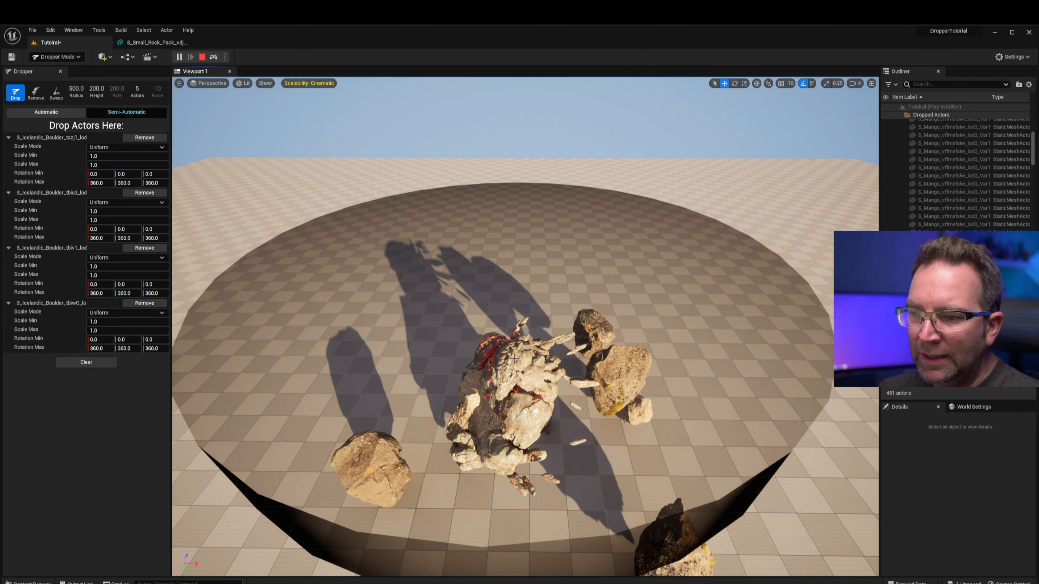
left_click(513, 359)
left_click(513, 361)
left_click(512, 364)
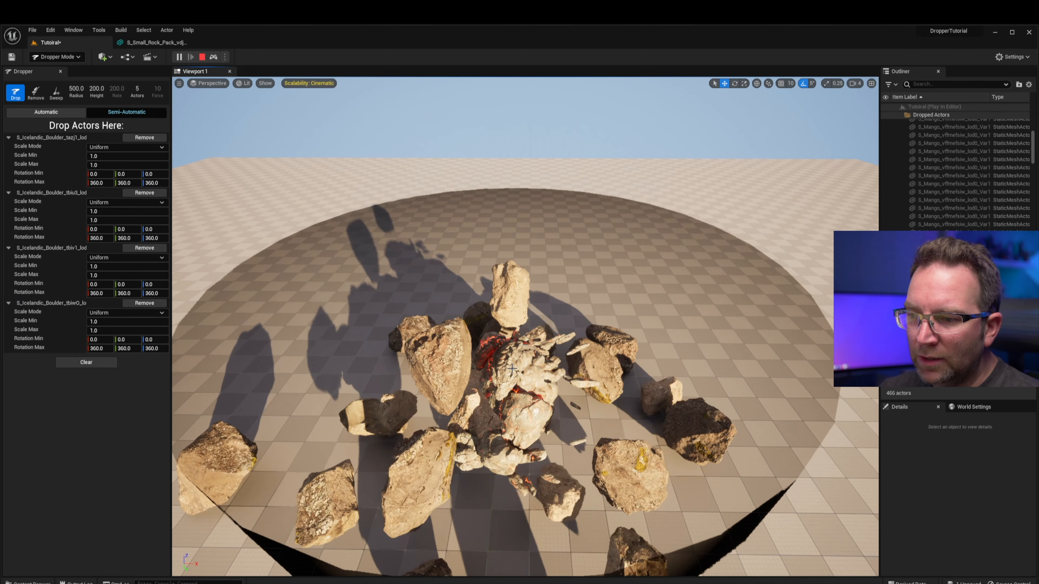
left_click(512, 369)
left_click(512, 369)
left_click(511, 369)
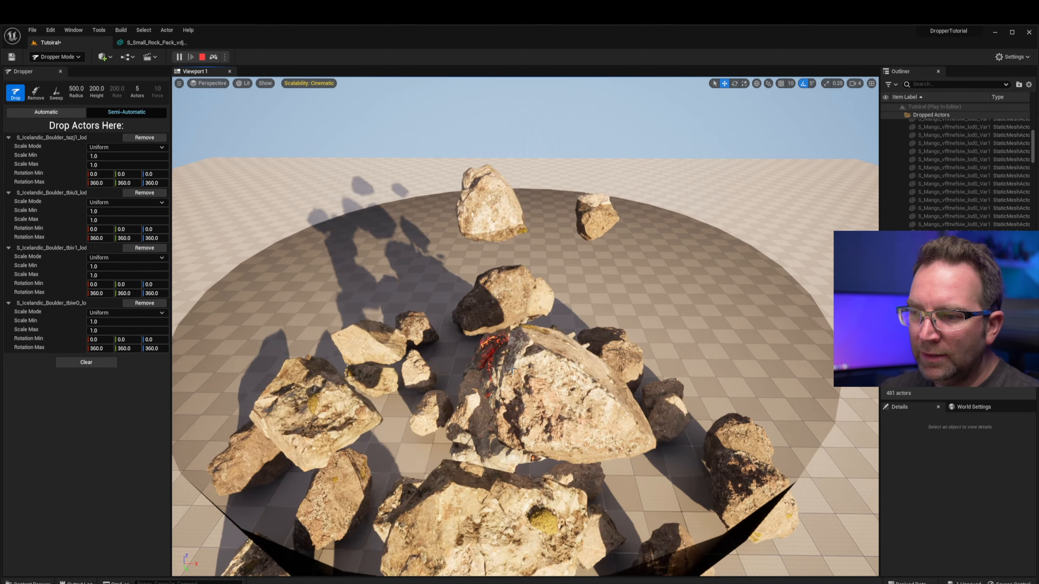
left_click(511, 369)
left_click(511, 369)
left_click(511, 369)
left_click(511, 369)
left_click(510, 371)
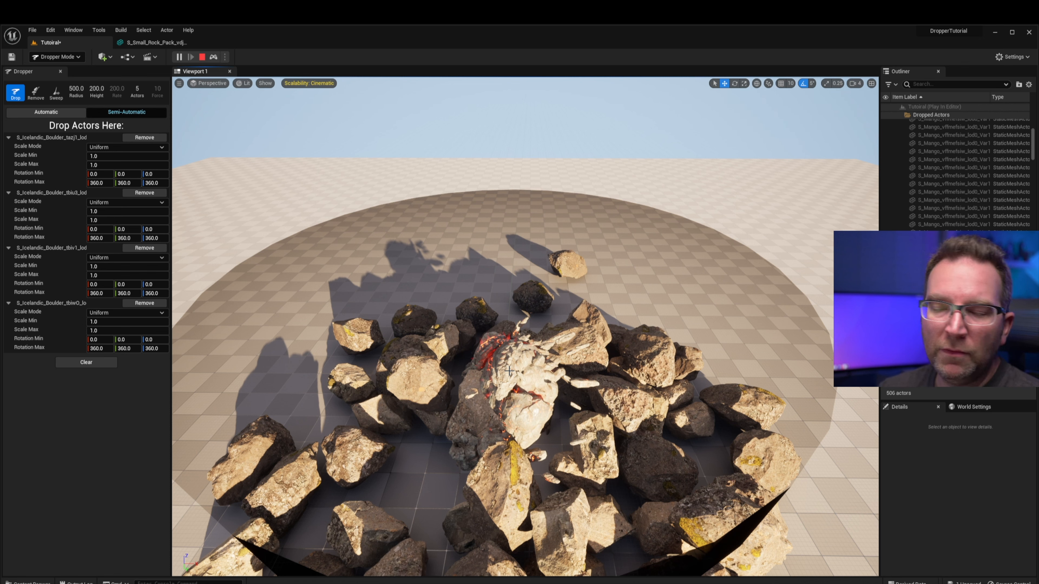
left_click(509, 370)
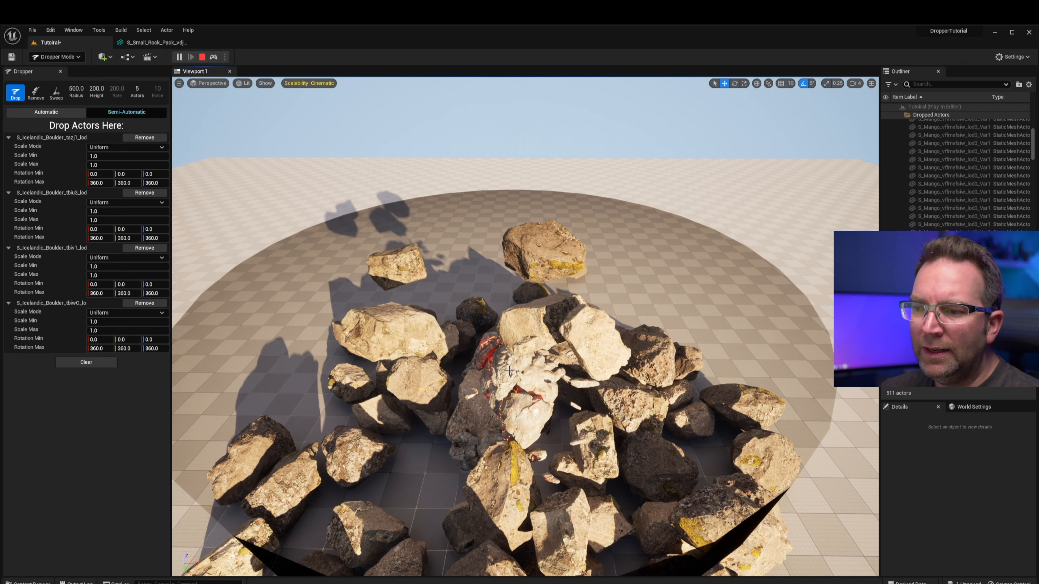
left_click(509, 370)
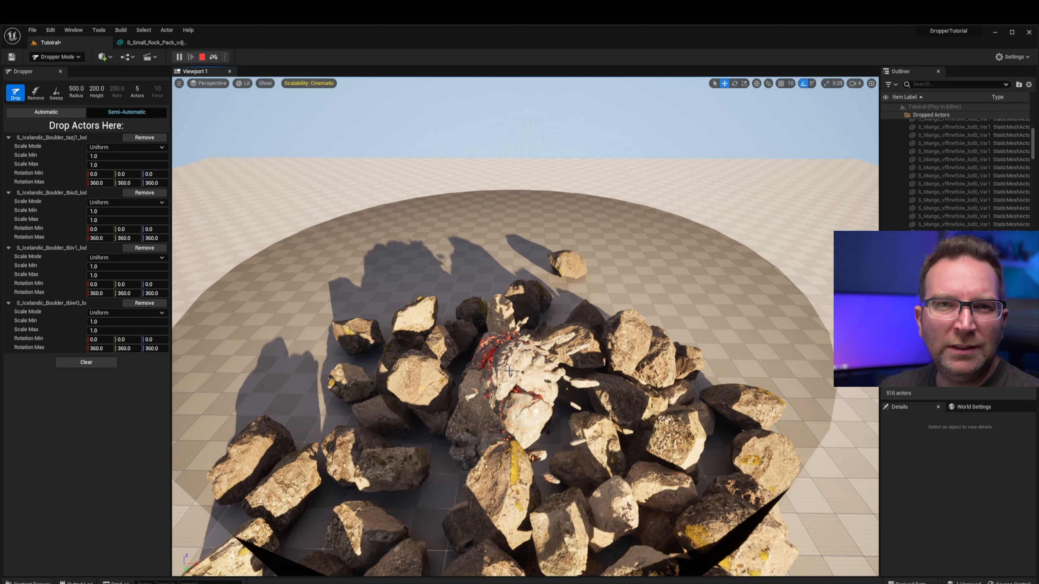
left_click(509, 371)
left_click(508, 370)
left_click(506, 369)
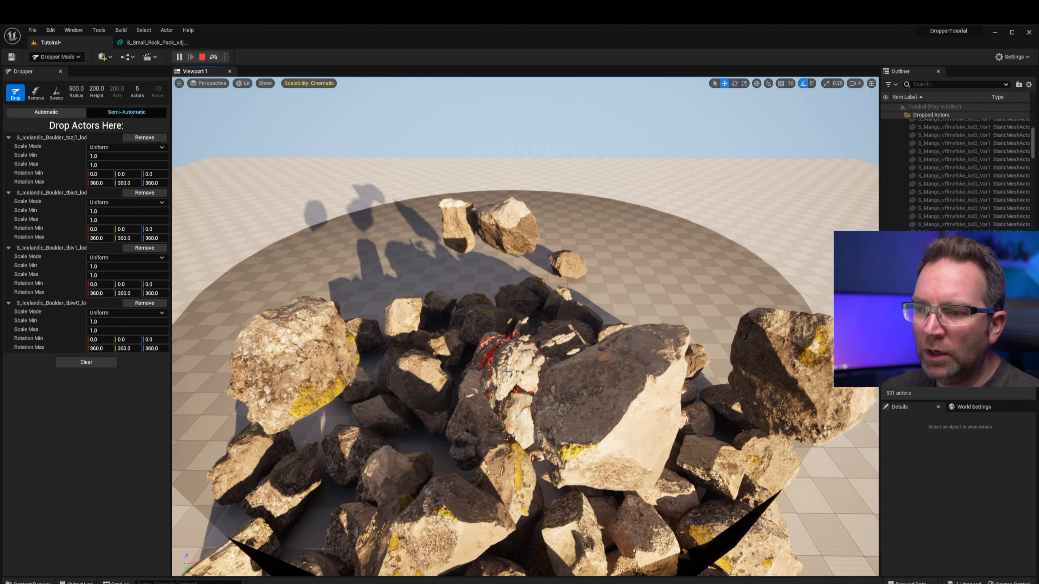
left_click(506, 369)
left_click(505, 369)
left_click(506, 366)
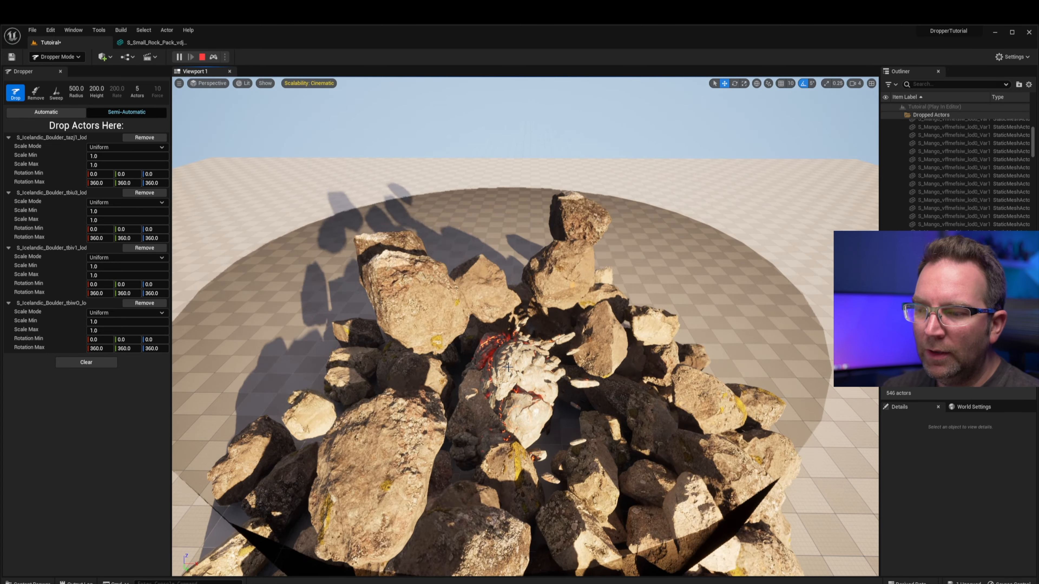
left_click(507, 364)
left_click(508, 363)
left_click(509, 363)
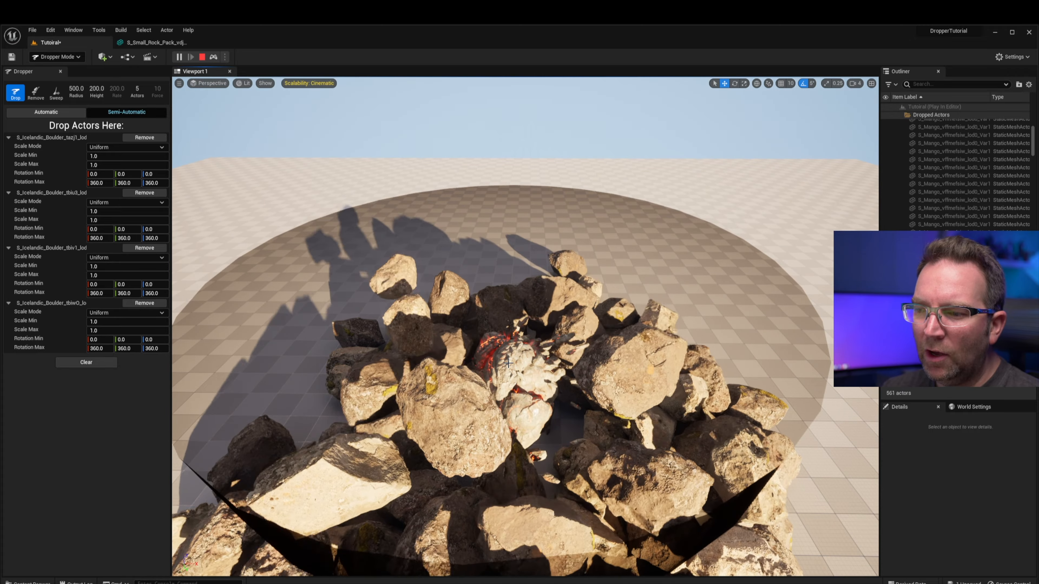
left_click(508, 364)
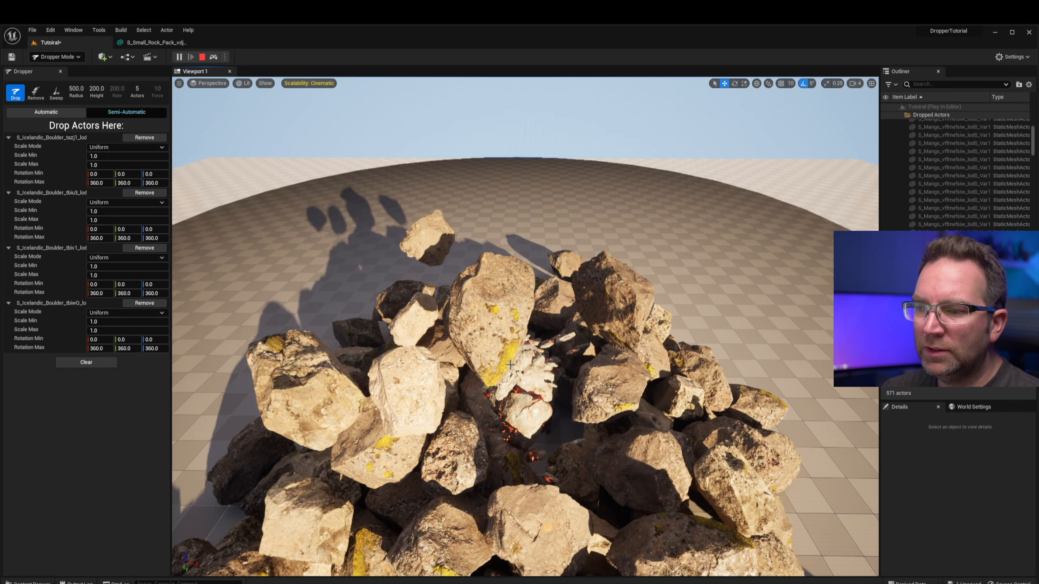
right_click_drag(509, 363, 386, 297)
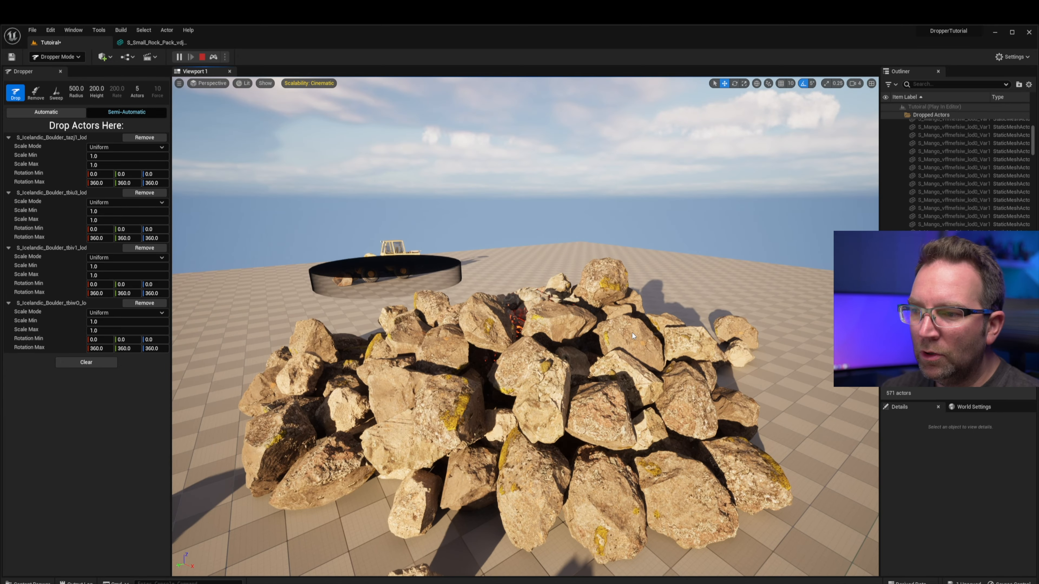
key("Escape")
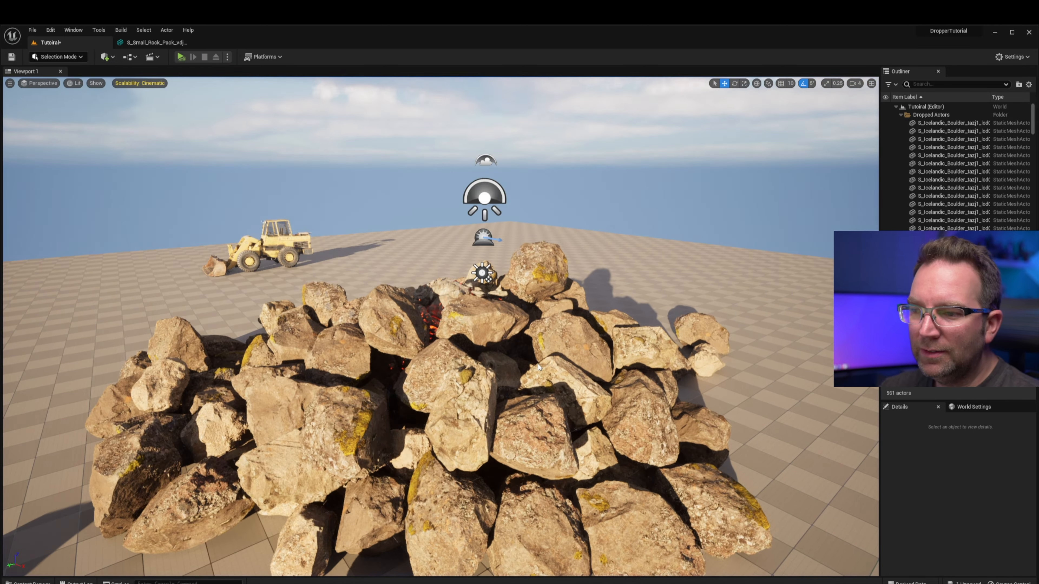
Examine up close how the boulders rest around the Rampage_Elemental creature.
right_click_drag(441, 327, 589, 348)
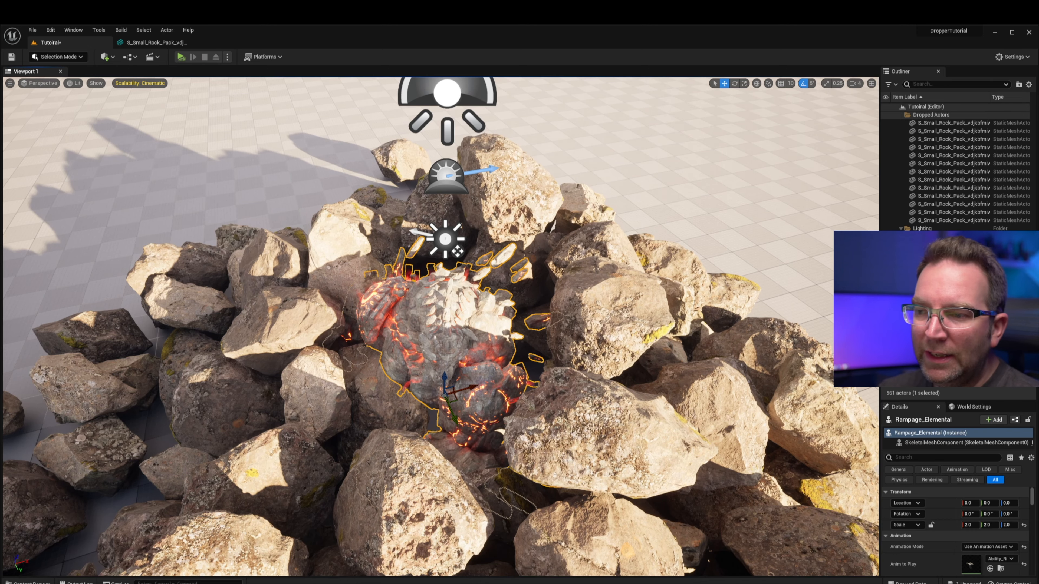
right_click_drag(498, 252, 548, 241)
right_click_drag(417, 230, 409, 260)
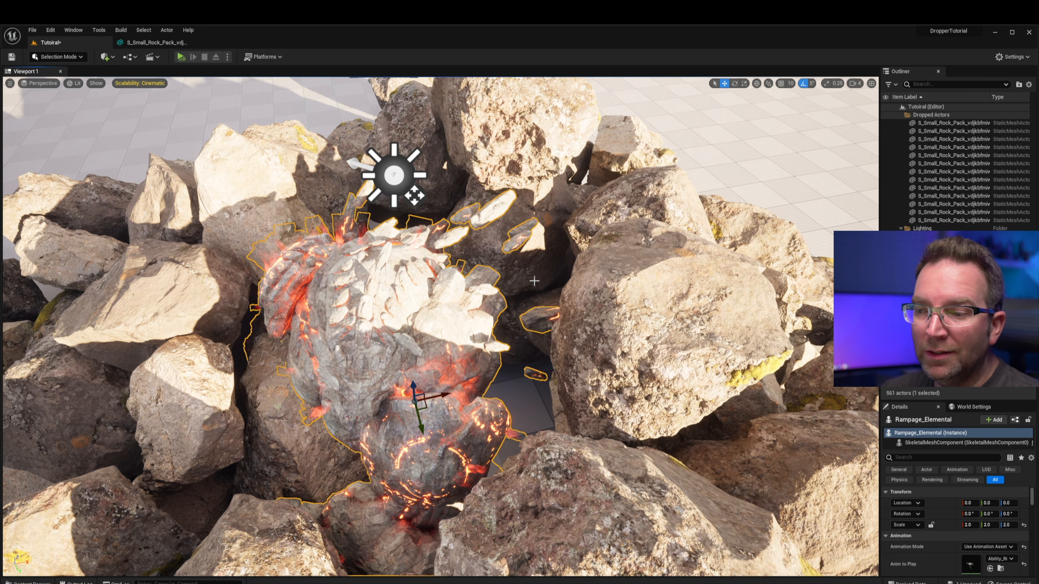
right_click_drag(485, 331, 540, 313)
right_click_drag(435, 200, 514, 162)
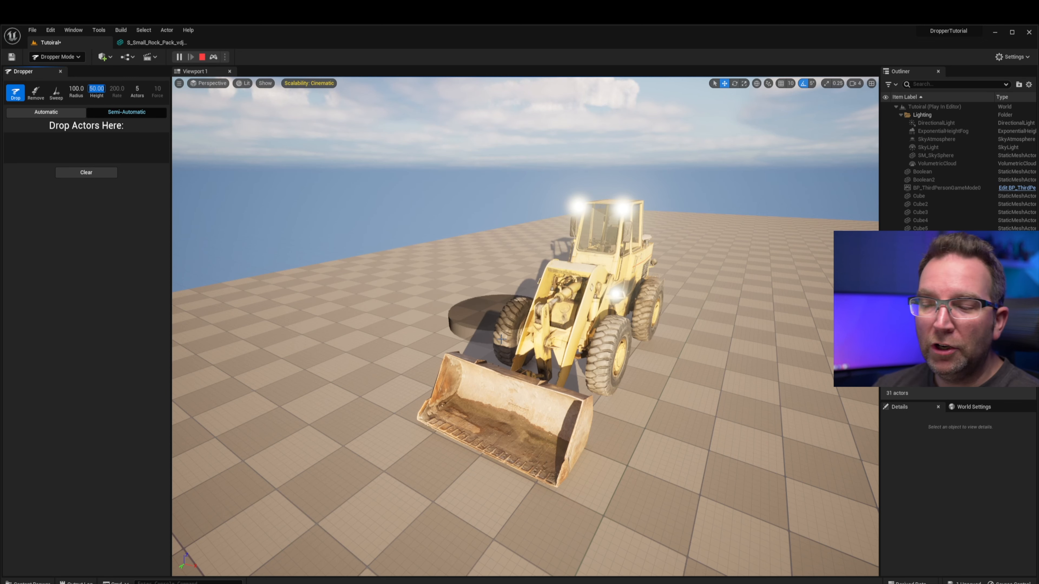
Add the selected DefectPropsVol1 static meshes, including barrels, canisters, cardboard boxes and crates, to the Dropper's actor list and review them.
key("d")
right_click_drag(501, 339, 446, 326)
key("a")
key("a")
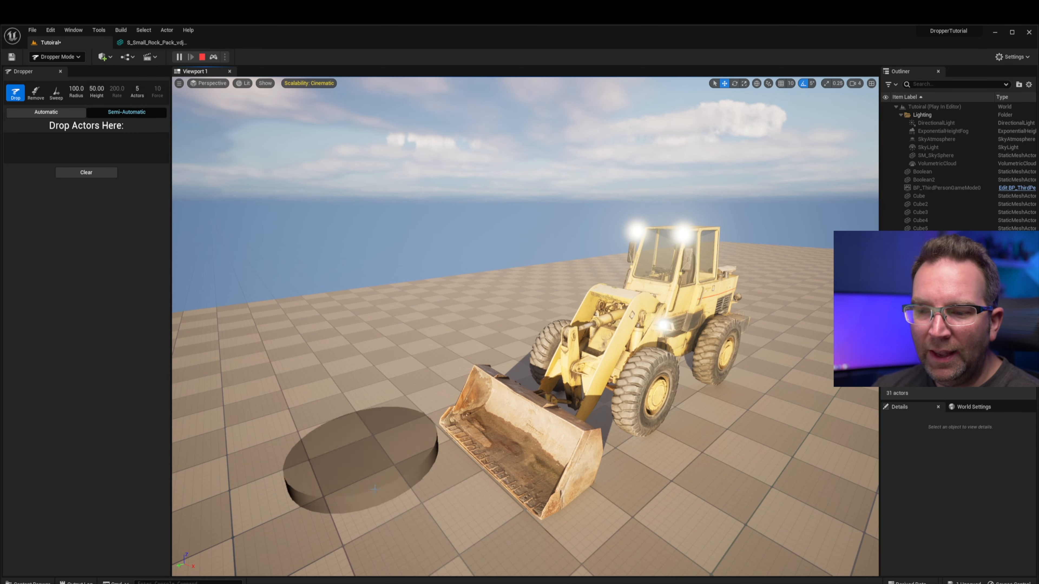
key("ctrl+space")
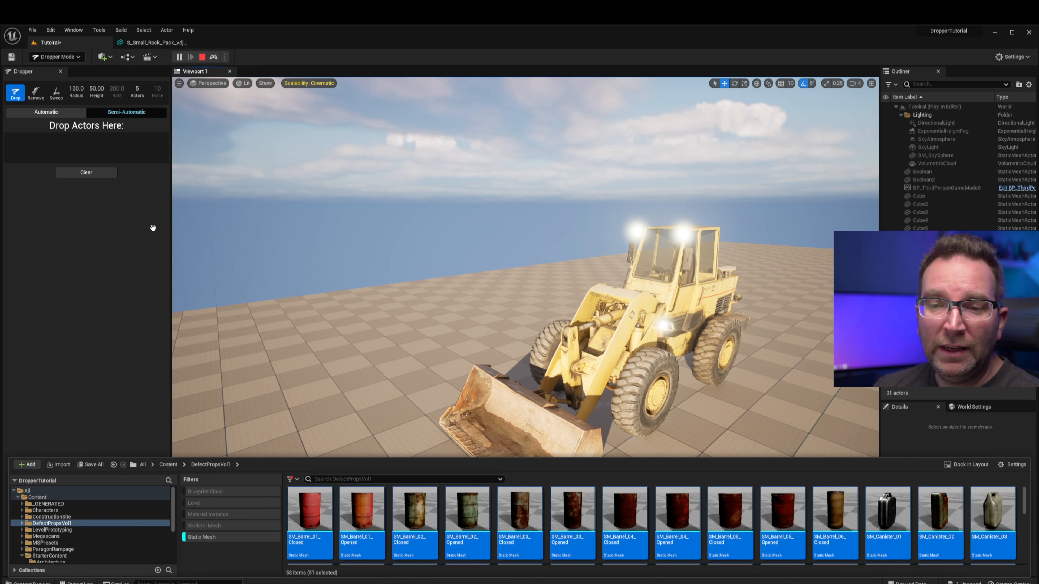
left_click_drag(71, 143, 72, 144)
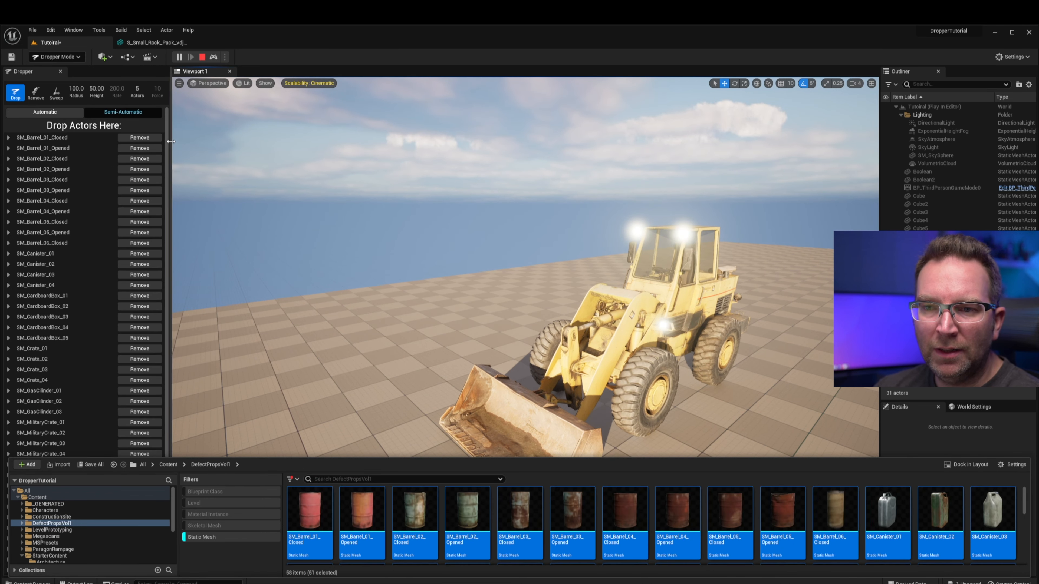
left_click_drag(166, 136, 170, 149)
key("ctrl+space")
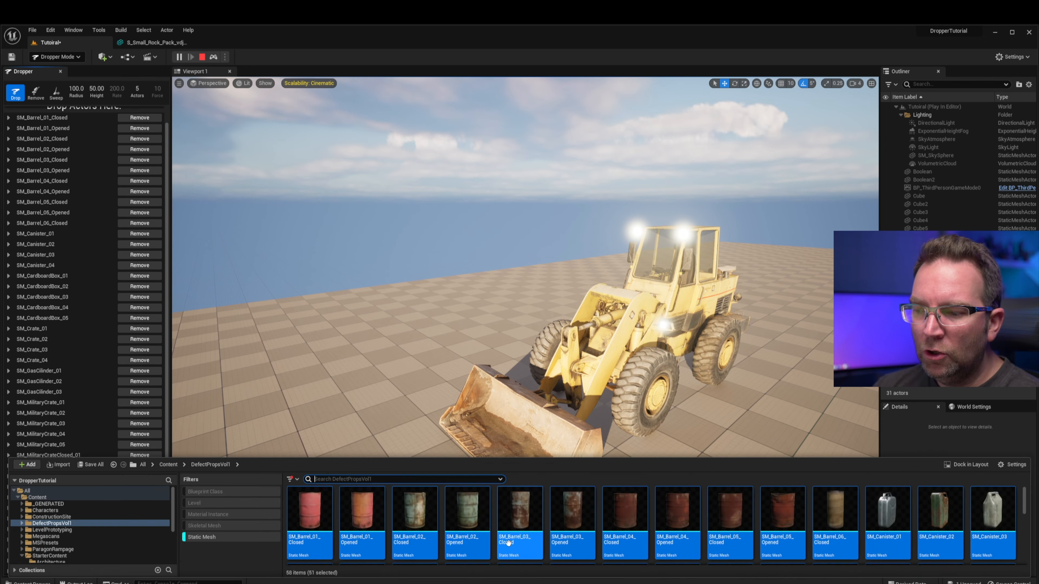
scroll(577, 528, "down", 4)
scroll(581, 529, "up", 3)
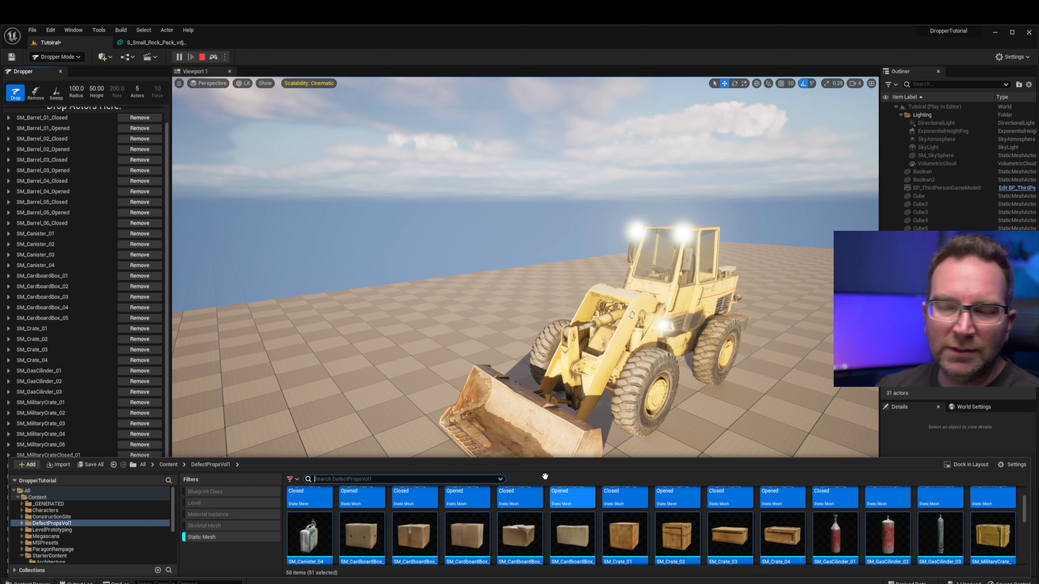
scroll(461, 320, "up", 4)
Release repeated batches of five DefectPropsVol1 props with a radius of 100 into the loader's bucket and on the floor around it.
key("s")
mouse_move(558, 279)
right_mouse_down()
mouse_move(565, 311)
mouse_move(585, 313)
mouse_move(519, 351)
right_mouse_up()
key("a")
mouse_move(441, 414)
right_mouse_down()
mouse_move(478, 434)
mouse_move(536, 442)
right_mouse_up()
key("w")
scroll(499, 409, "down", 3)
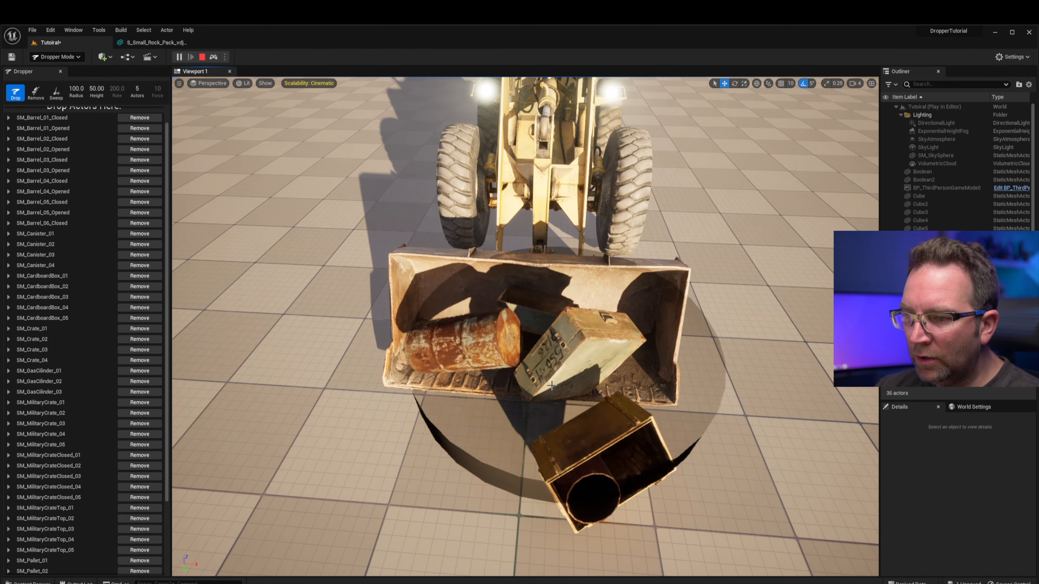
left_click(551, 385)
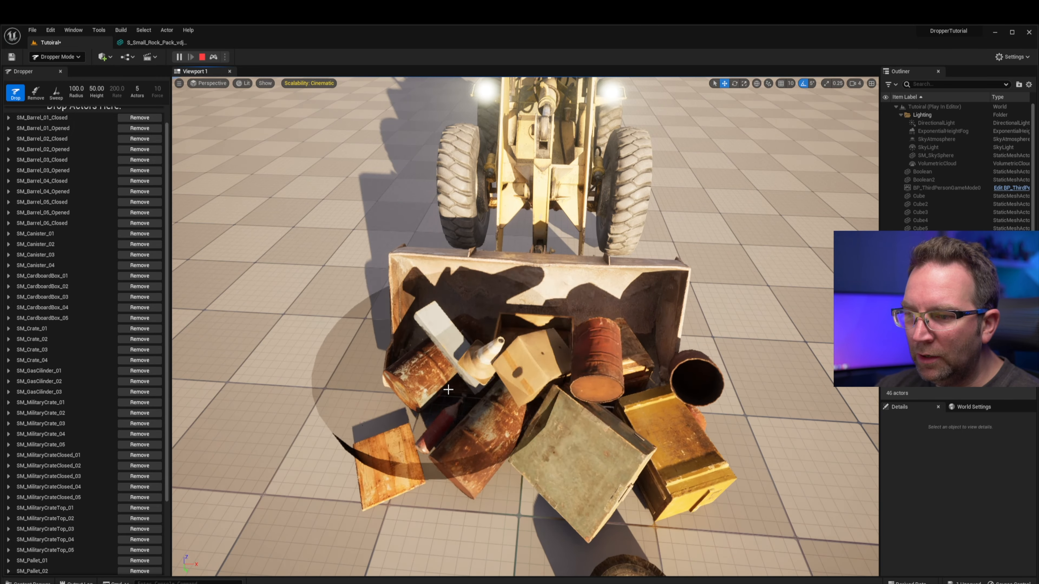
left_click(441, 390)
left_click(315, 348)
left_click(319, 242)
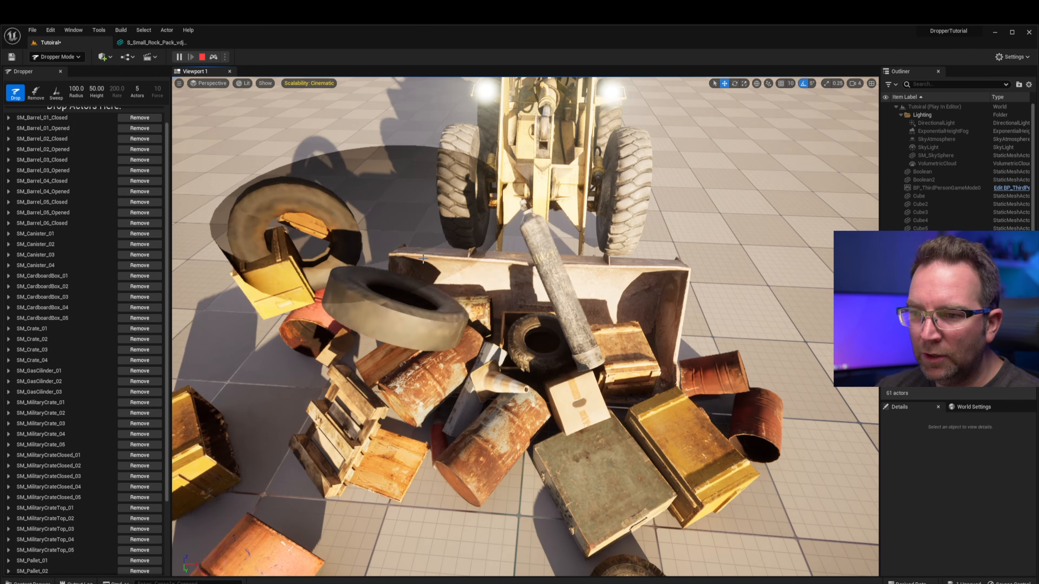
Set the Dropper's radius to 300 and switch it to automatic dropping.
key("s")
key("d")
right_click_drag(423, 258, 356, 255)
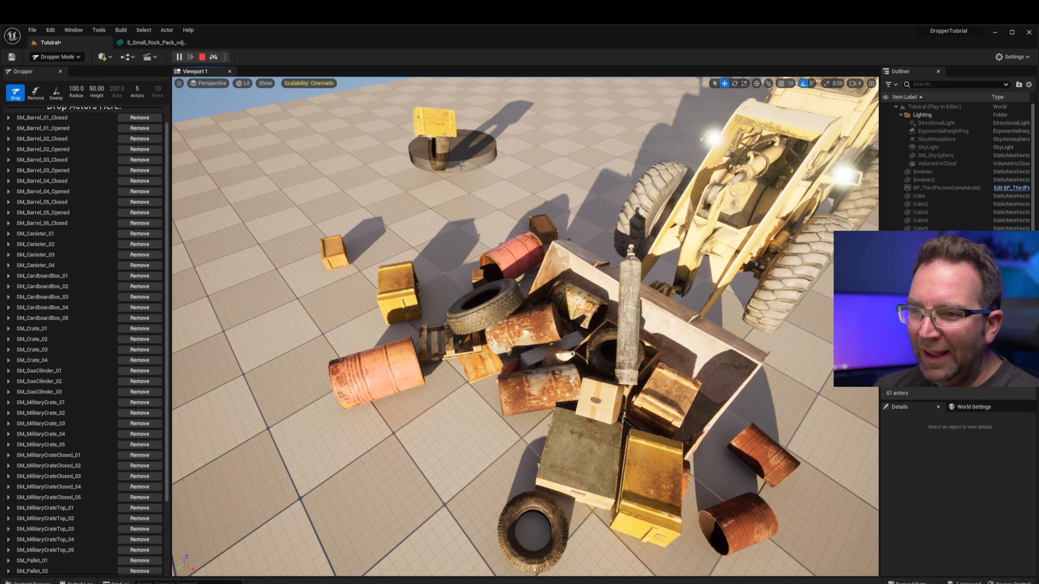
mouse_move(518, 149)
right_mouse_down()
mouse_move(499, 124)
mouse_move(455, 121)
mouse_move(530, 139)
right_mouse_up()
key("w")
key("s")
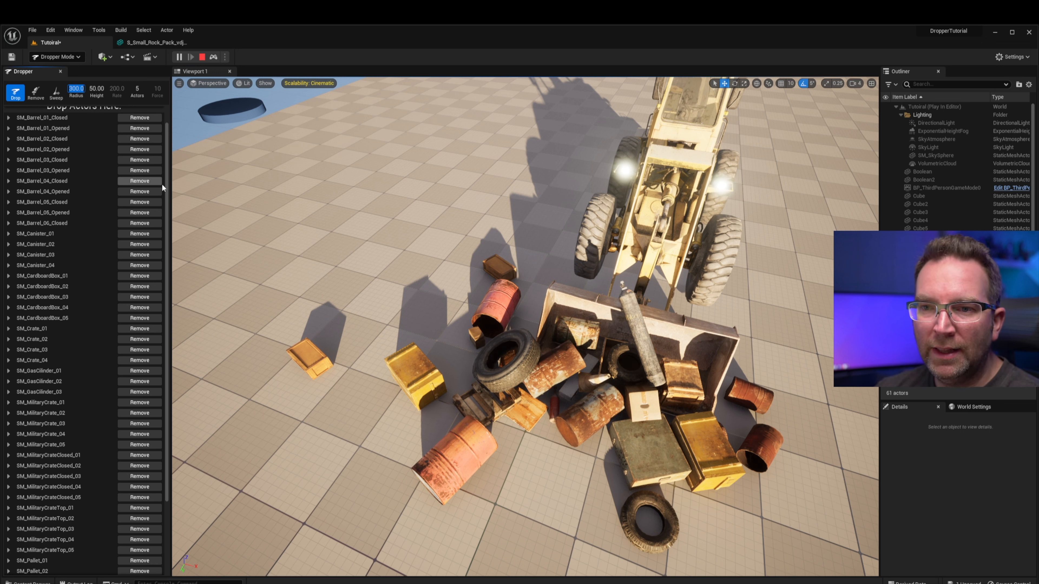
scroll(141, 107, "up", 2)
left_click(57, 114)
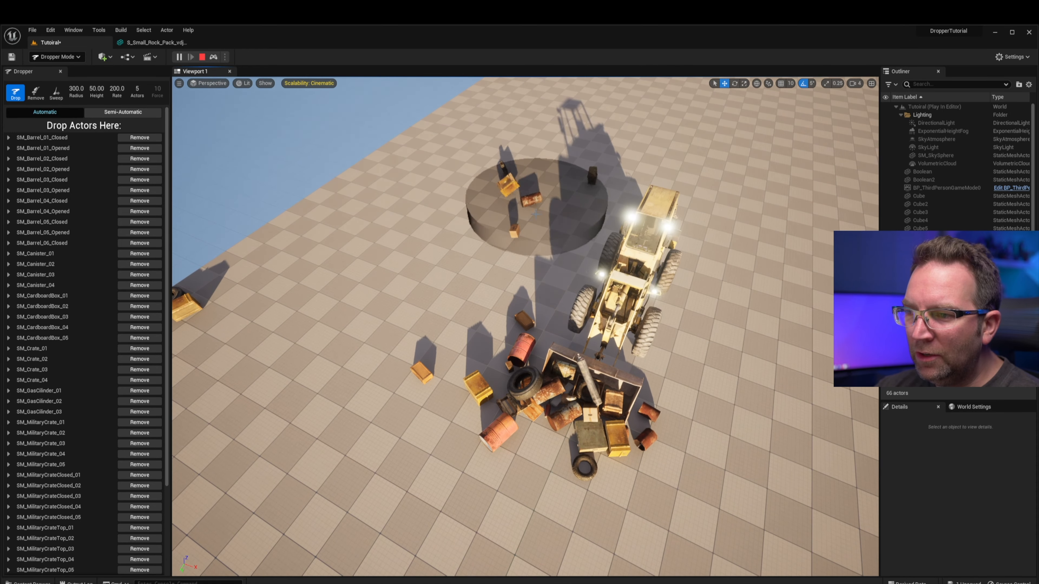
Scatter props automatically at a rate of 200 all around the loader and end the simulation.
mouse_move(536, 214)
left_mouse_down()
mouse_move(535, 233)
mouse_move(489, 303)
mouse_move(508, 433)
left_mouse_up()
mouse_move(588, 461)
left_mouse_down()
mouse_move(614, 499)
mouse_move(766, 395)
mouse_move(757, 310)
mouse_move(769, 246)
mouse_move(760, 361)
mouse_move(785, 491)
mouse_move(593, 524)
mouse_move(504, 474)
mouse_move(409, 491)
mouse_move(368, 442)
mouse_move(380, 368)
mouse_move(432, 284)
mouse_move(512, 211)
left_mouse_up()
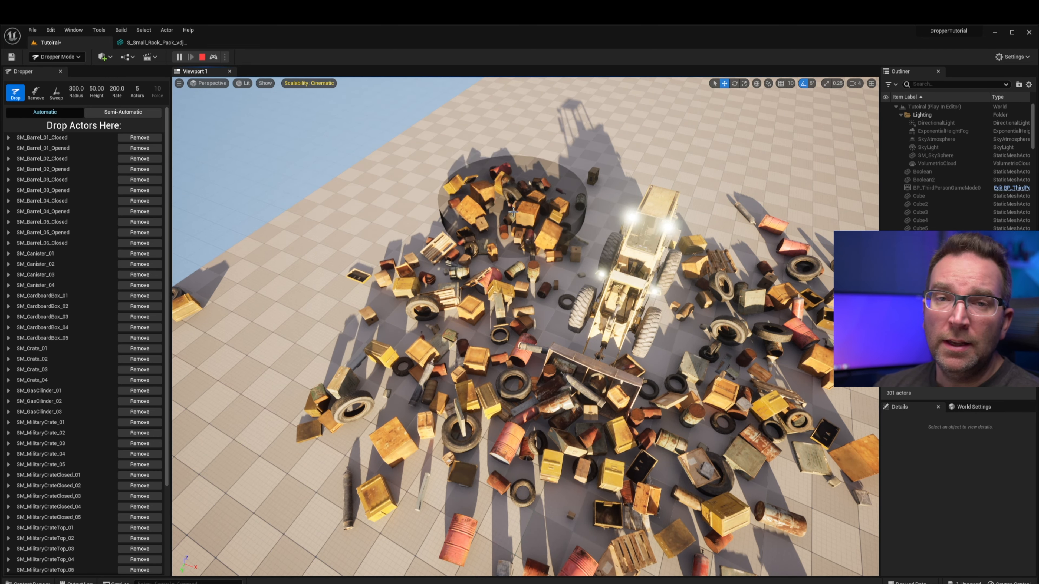
scroll(525, 298, "down", 4)
scroll(526, 327, "up", 6)
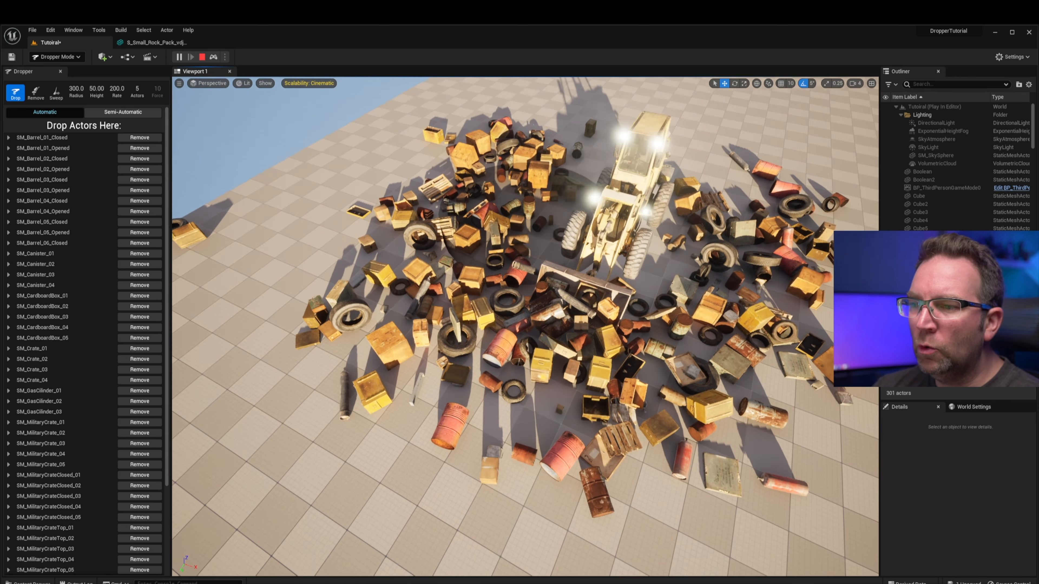
right_click_drag(508, 303, 471, 305)
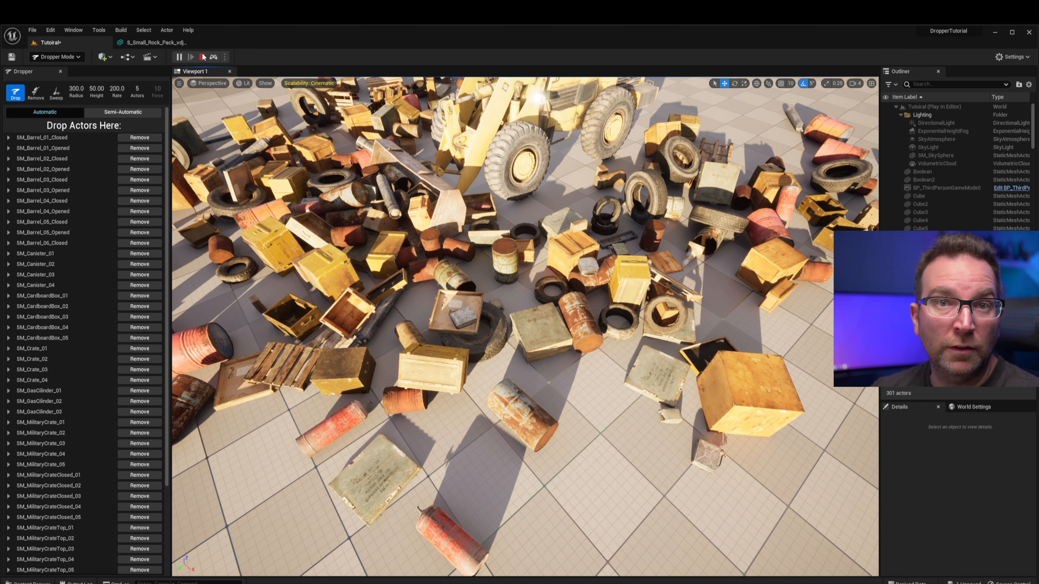
key("Escape")
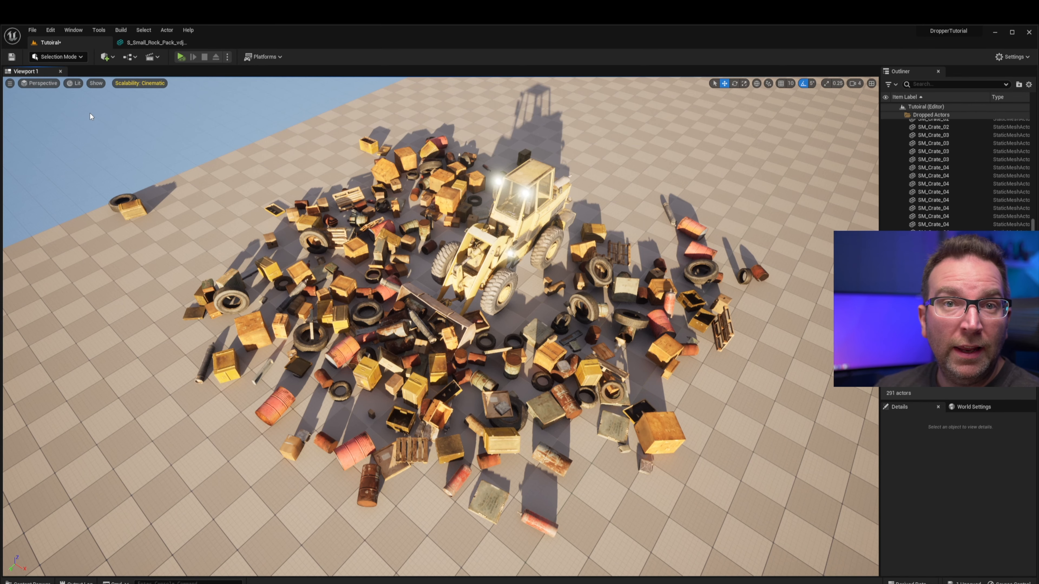
Restart the simulation, heap more props around the loader with radius 500, rate 400 and 10 actors, and end the simulation.
key("alt+p")
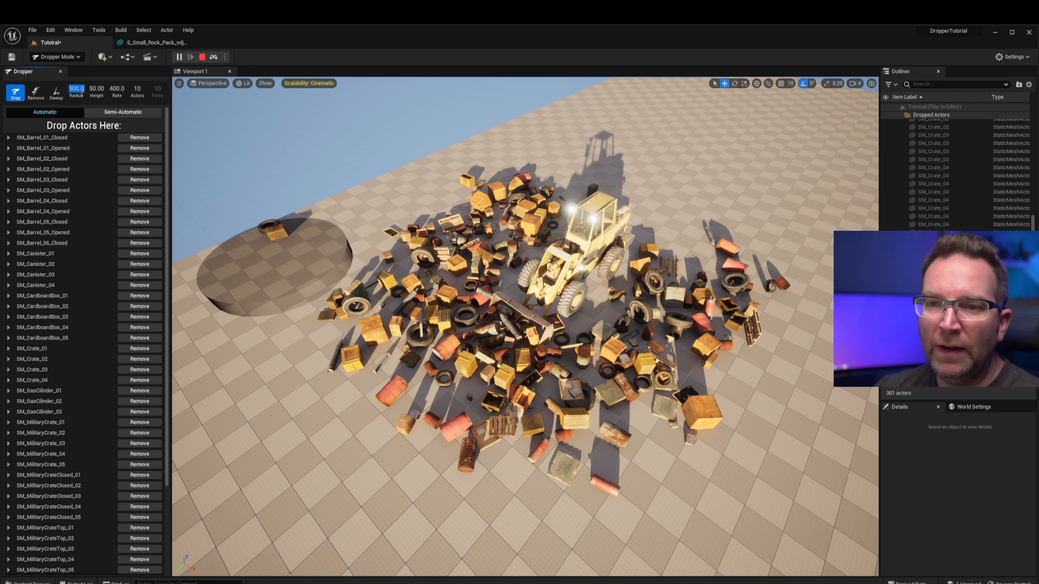
right_click_drag(572, 233, 617, 230)
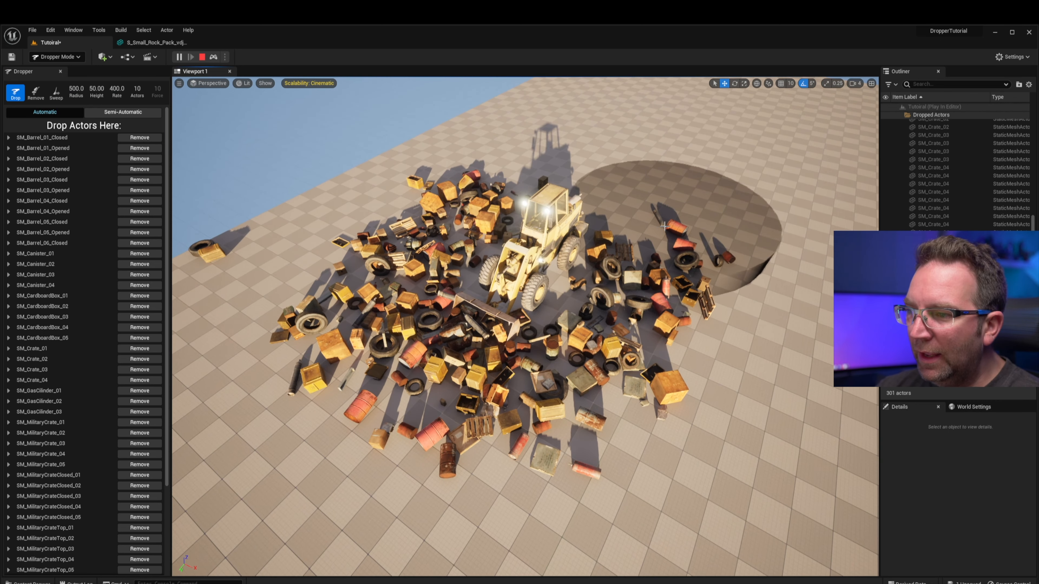
mouse_move(668, 225)
left_mouse_down()
mouse_move(655, 265)
mouse_move(544, 330)
mouse_move(429, 241)
mouse_move(514, 237)
left_mouse_up()
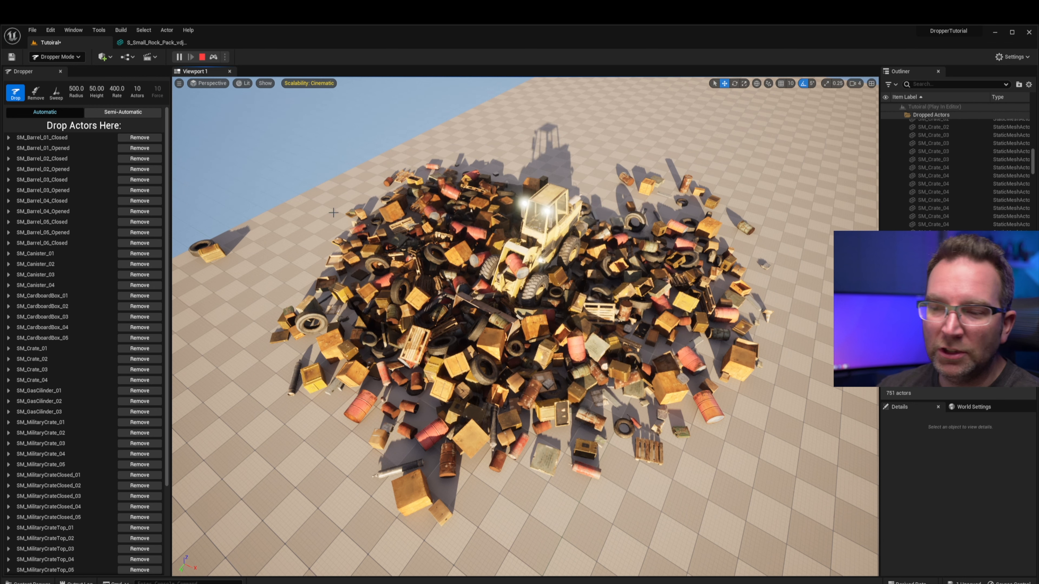
left_click(202, 58)
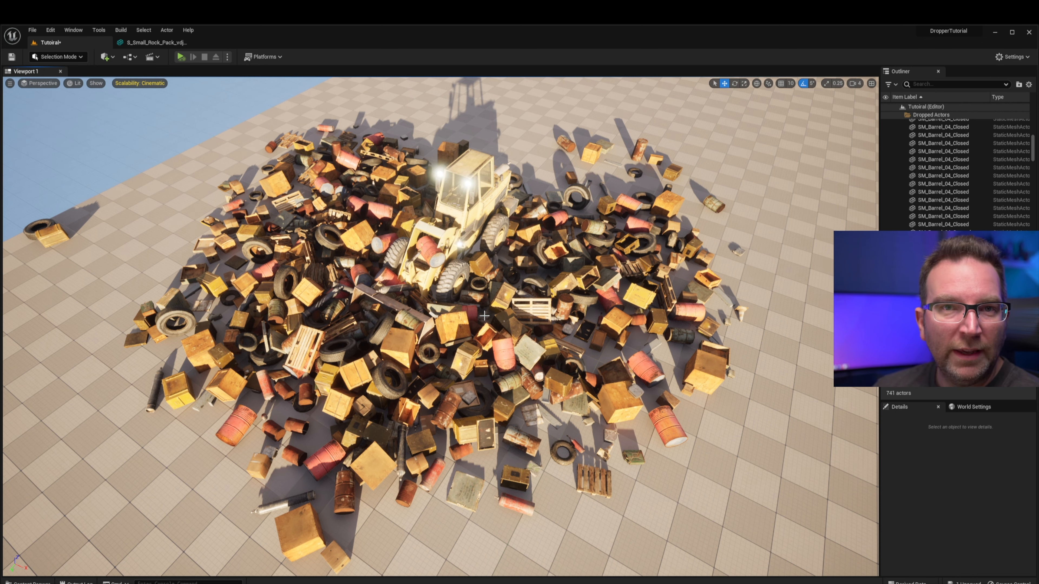
Examine up close how the dropped crates, barrels and tires rest on each other and against the loader.
key("d")
right_click_drag(499, 304, 274, 242)
key("w")
key("d")
key("w")
key("e")
key("w")
key("a")
key("a")
key("w")
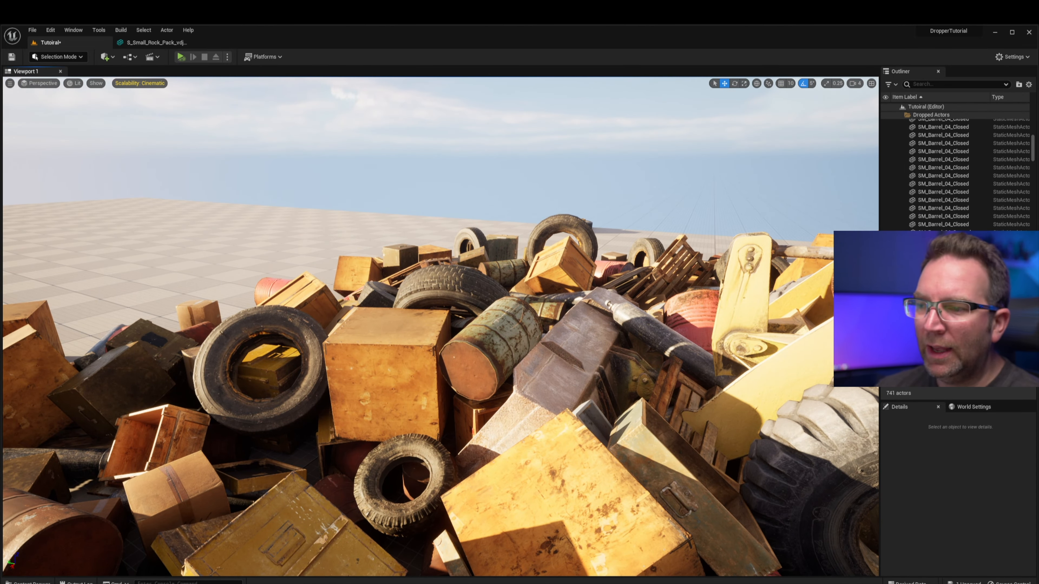
right_click_drag(274, 241, 562, 348)
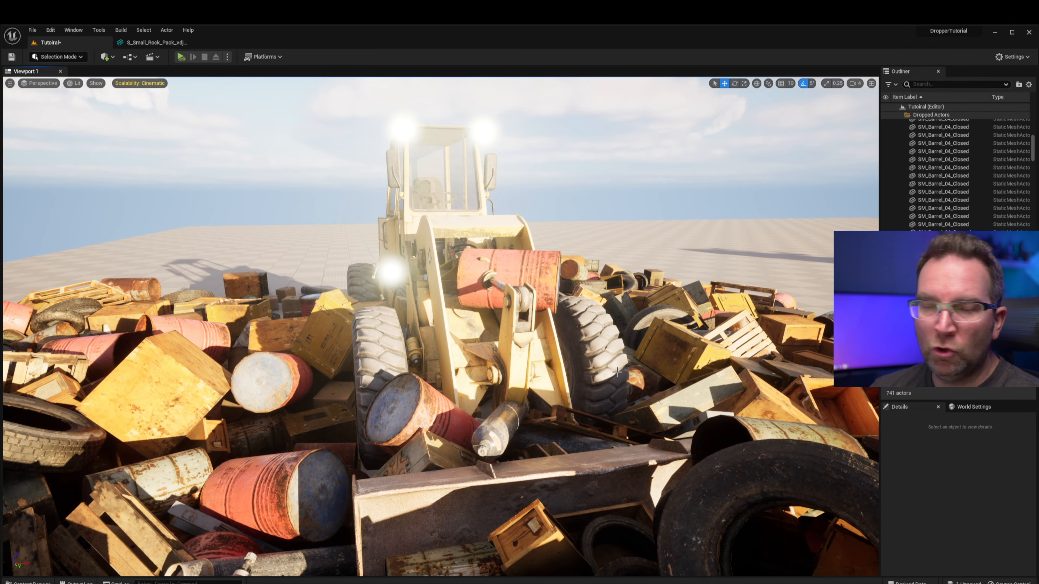
right_click_drag(619, 371, 595, 352)
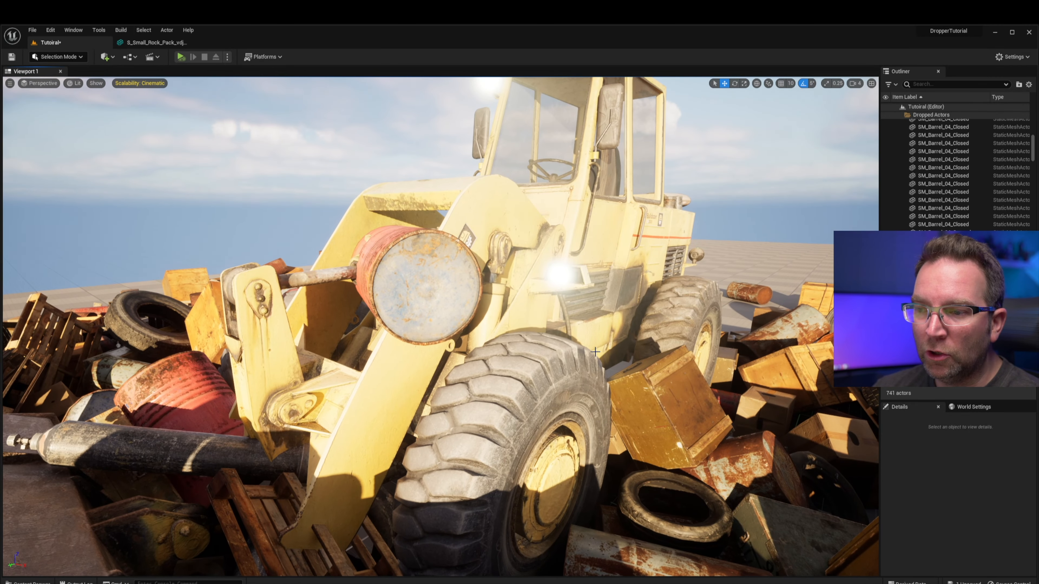
Delete the SM_Barrel_01_Opened barrel resting on the loader's lifting arm.
left_click(460, 262)
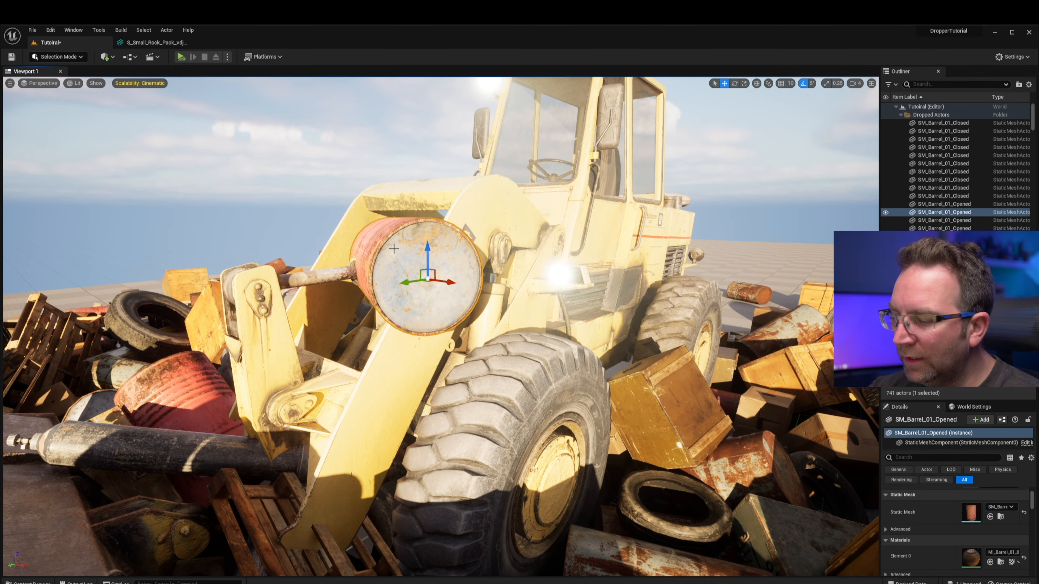
key("Delete")
right_click_drag(394, 248, 485, 285)
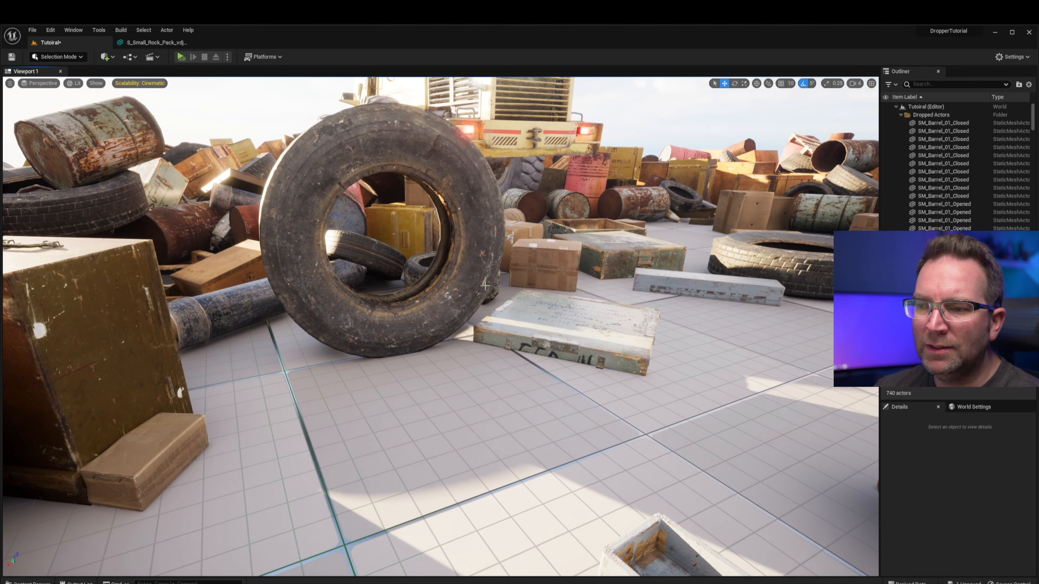
Select the military crate lid on the floor behind the loader and inspect the props lying nearby.
left_click(568, 326)
right_click_drag(569, 325, 600, 331)
right_click_drag(436, 288, 344, 287)
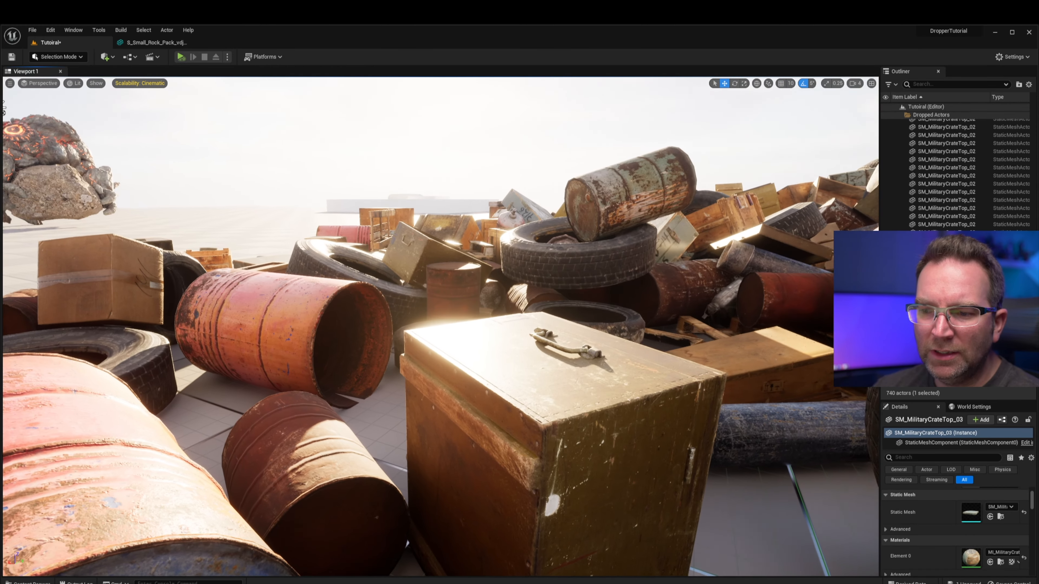
left_click(335, 326)
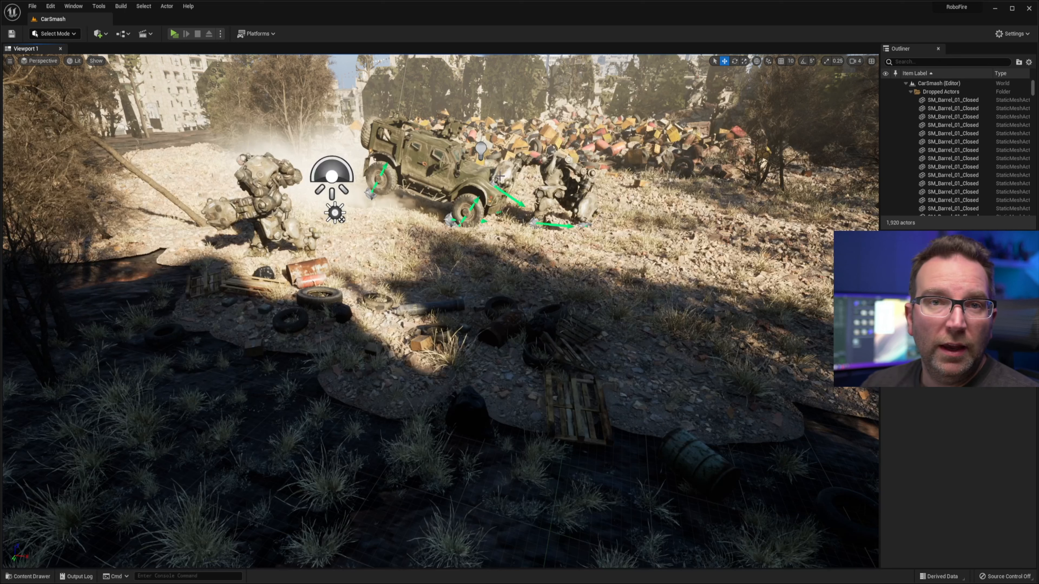
Examine the dropped props in the RoboFire project's CarSmash level, from the foreground tires and pallets to the large junk pile.
mouse_move(590, 254)
right_mouse_down()
mouse_move(571, 247)
mouse_move(588, 246)
mouse_move(578, 244)
right_mouse_up()
key("w")
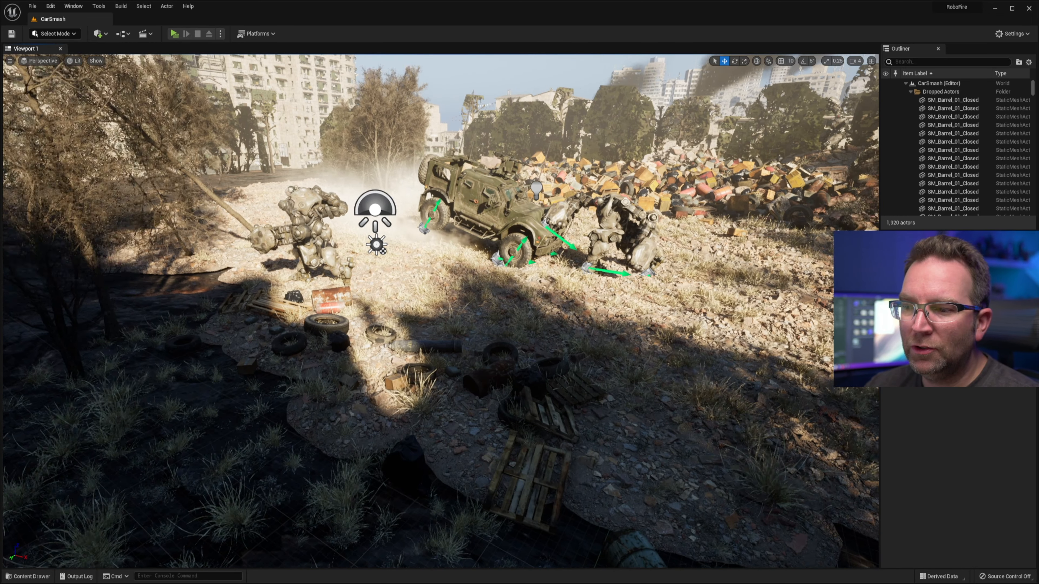
right_click_drag(625, 359, 625, 373)
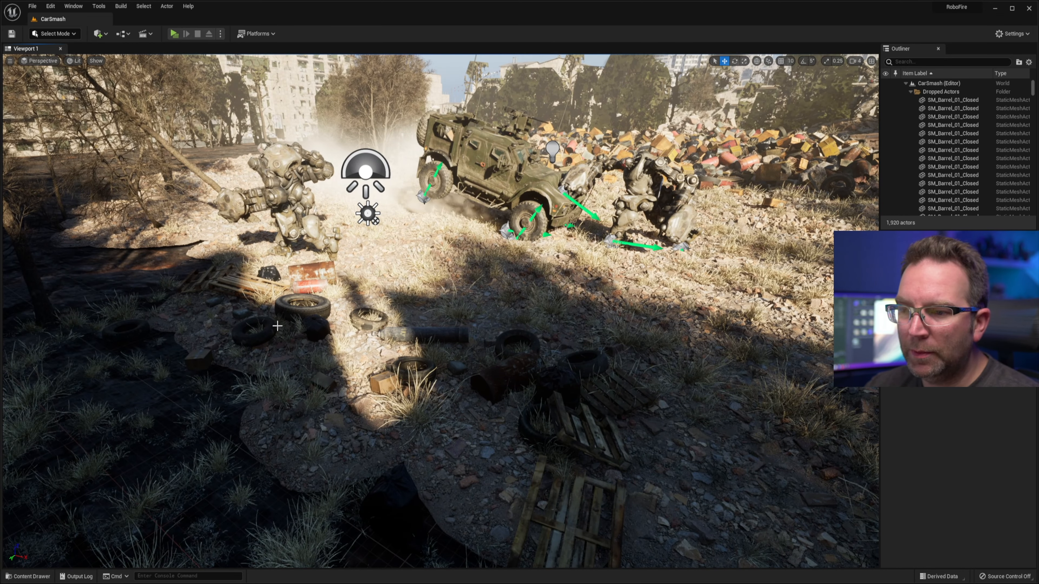
right_click_drag(380, 316, 417, 306)
key("w")
key("a")
key("d")
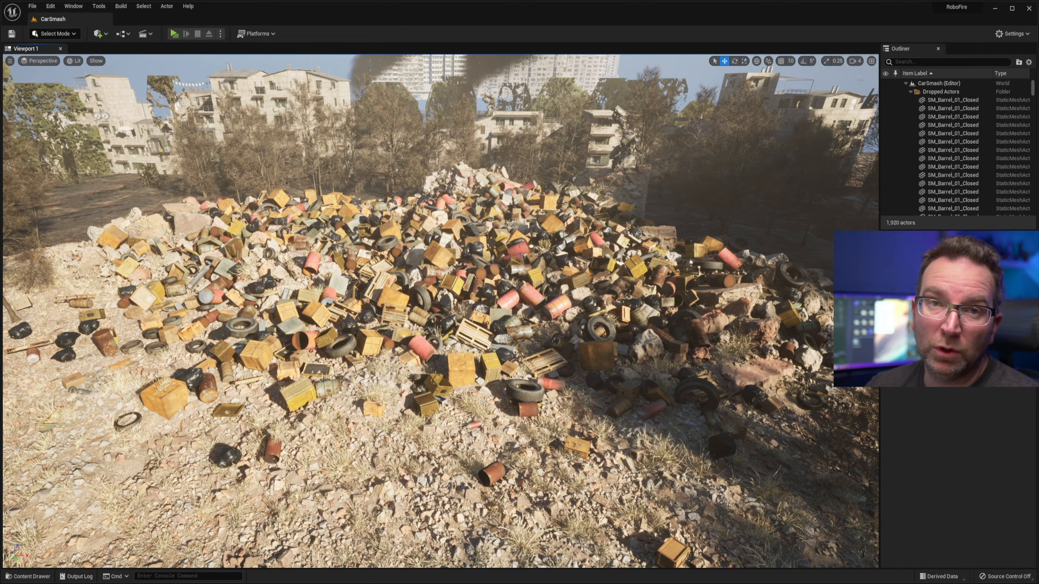